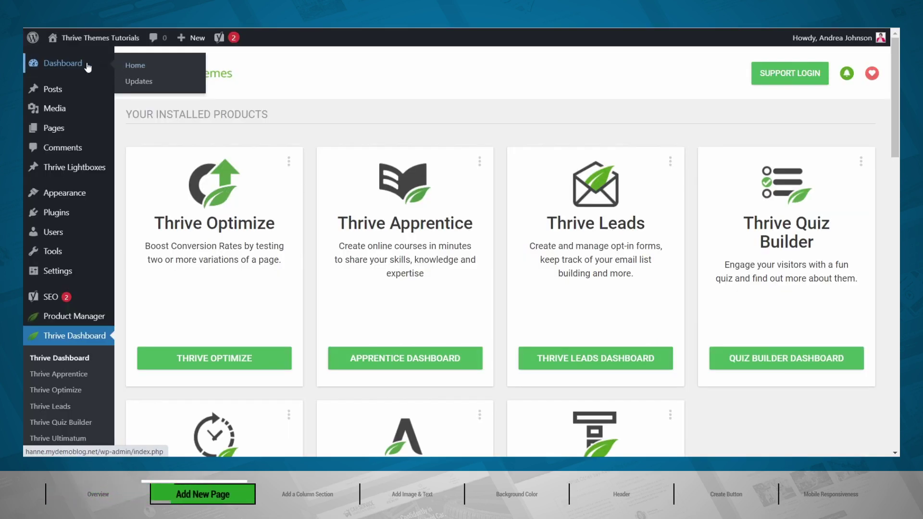
Step: Create a new WordPress page titled "Duotone Background section" and save it as a draft
mouse_move(73, 134)
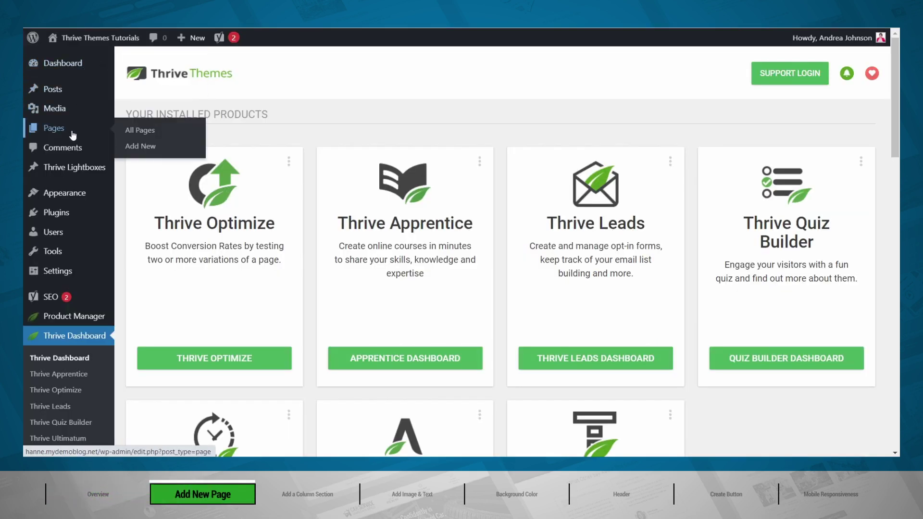
click(144, 147)
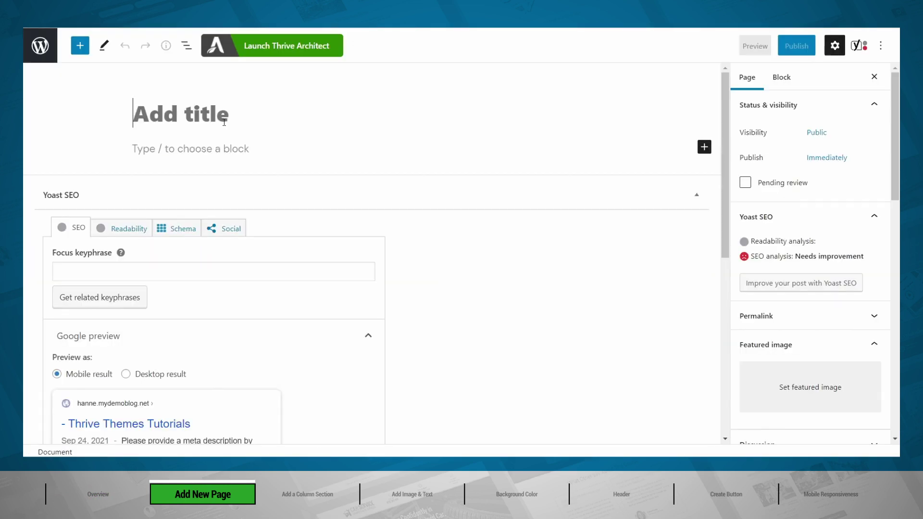
text(Duotone Background section)
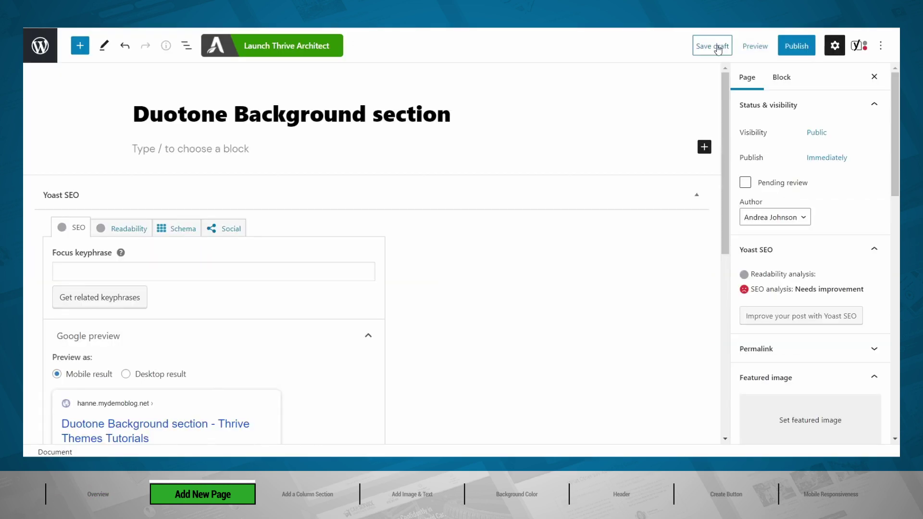
click(715, 46)
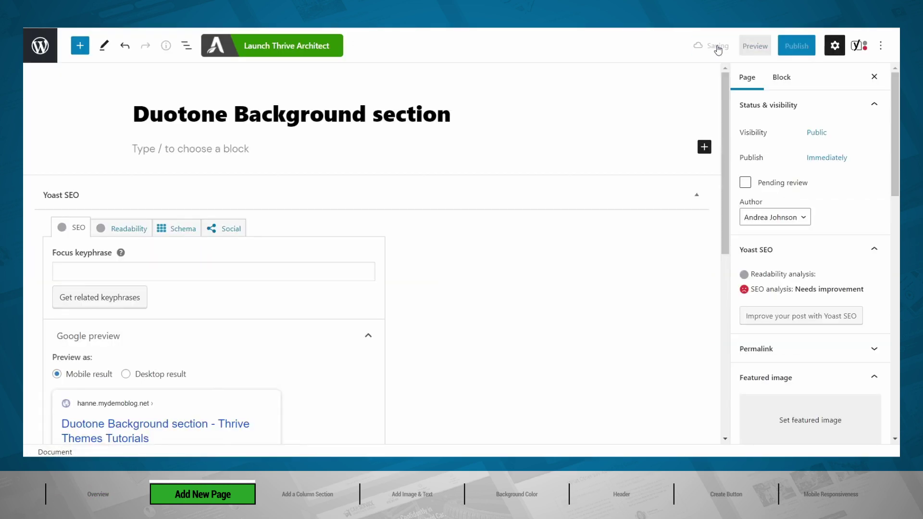
Step: Open the page in Thrive Architect as a Completely Blank Page and show its landing page settings
click(302, 49)
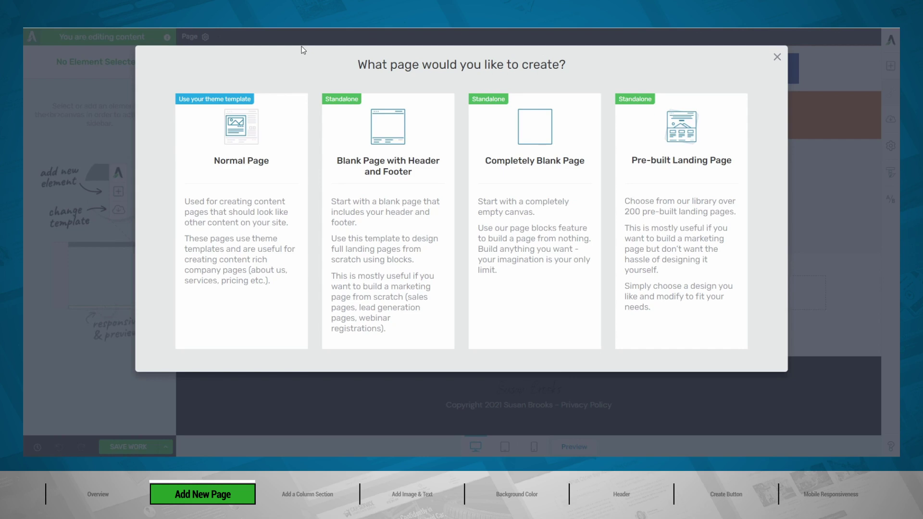
click(526, 233)
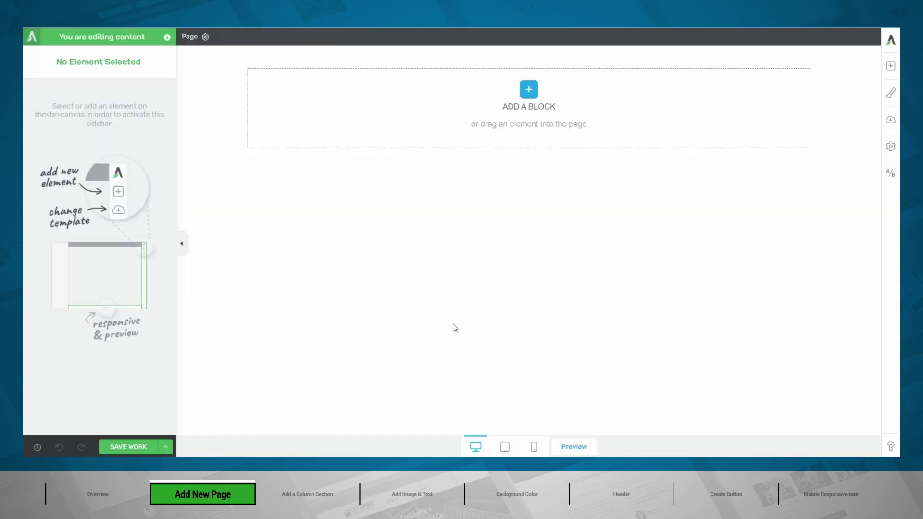
click(193, 42)
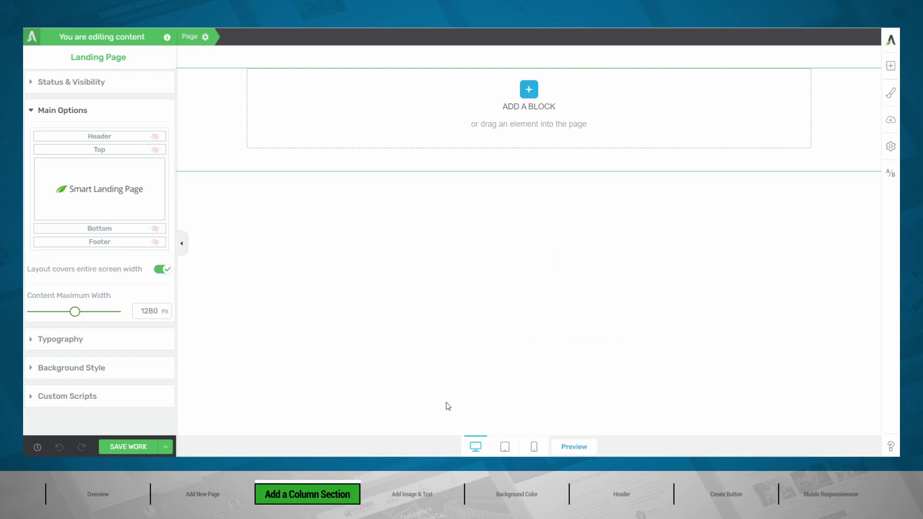
Step: Add a Columns element to the blank page using the two-column 1/2 and 1/2 layout
click(891, 67)
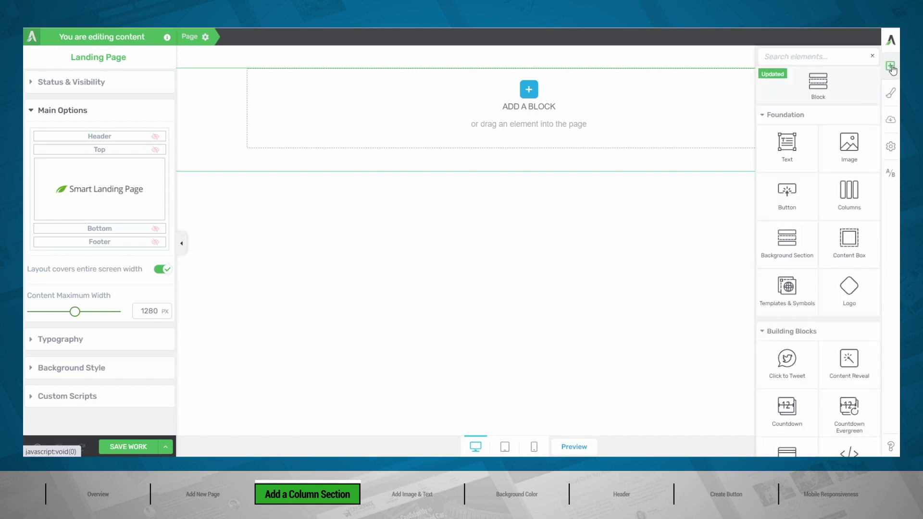
drag(844, 206, 544, 134)
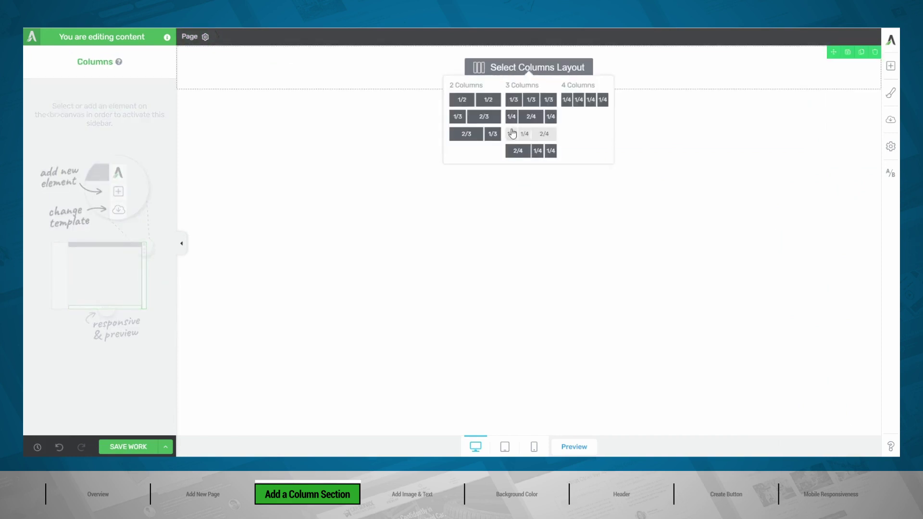
click(485, 107)
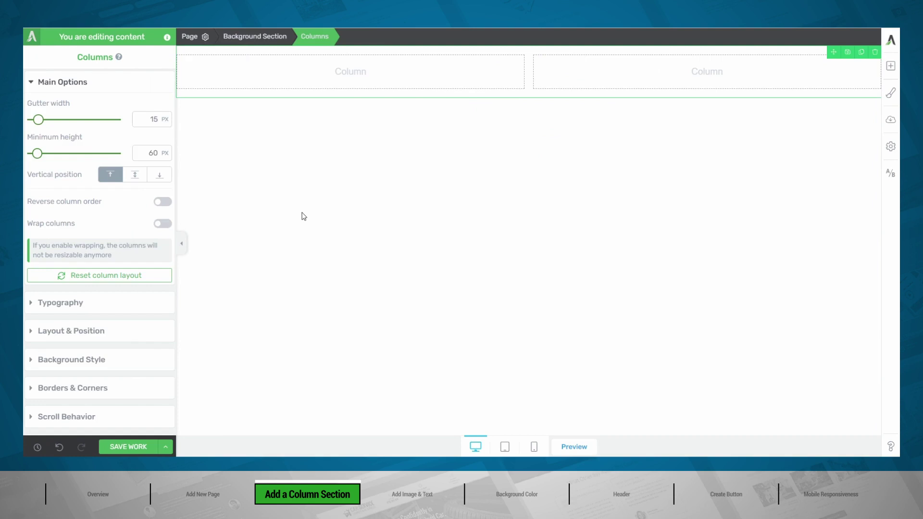
Step: Turn off width inheritance from the landing page for the background section and make its content cover the entire screen width
click(182, 249)
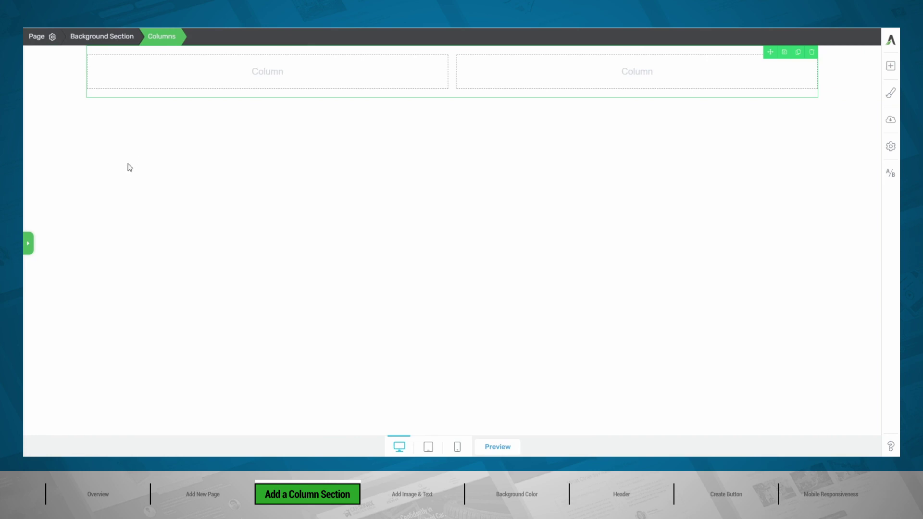
click(31, 247)
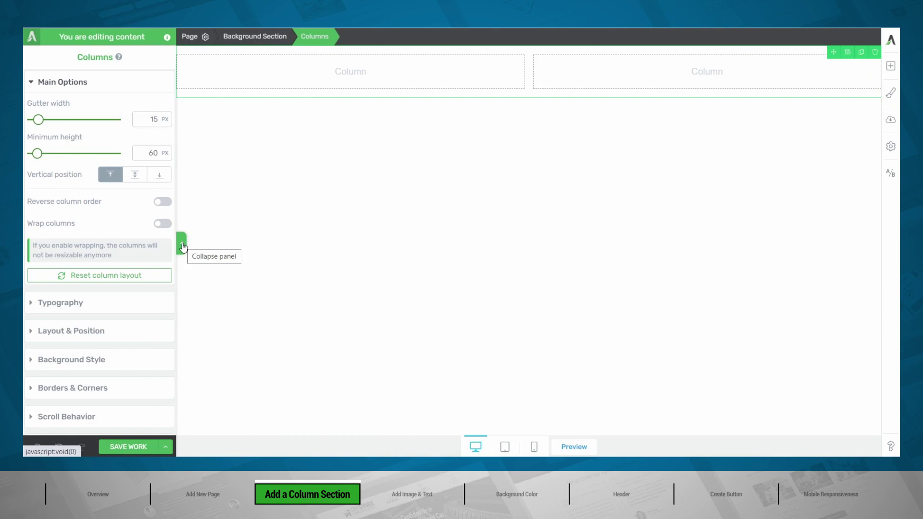
click(259, 44)
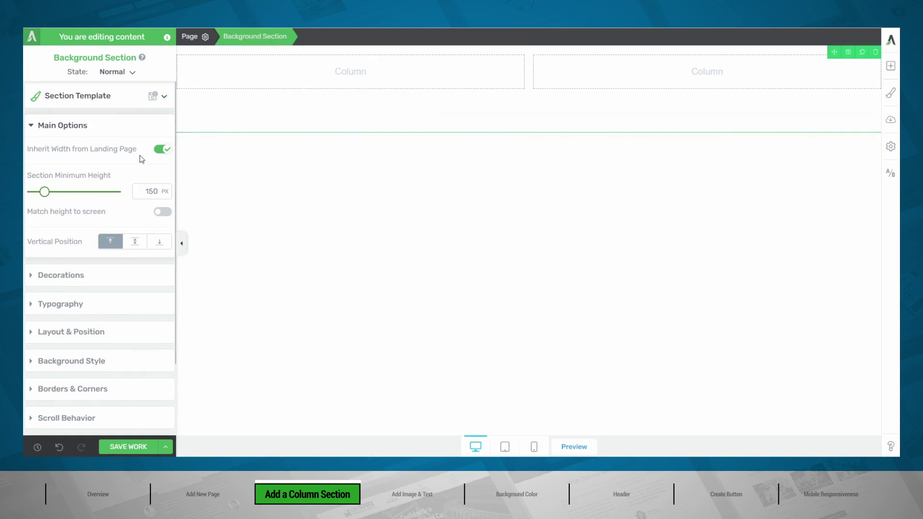
click(190, 37)
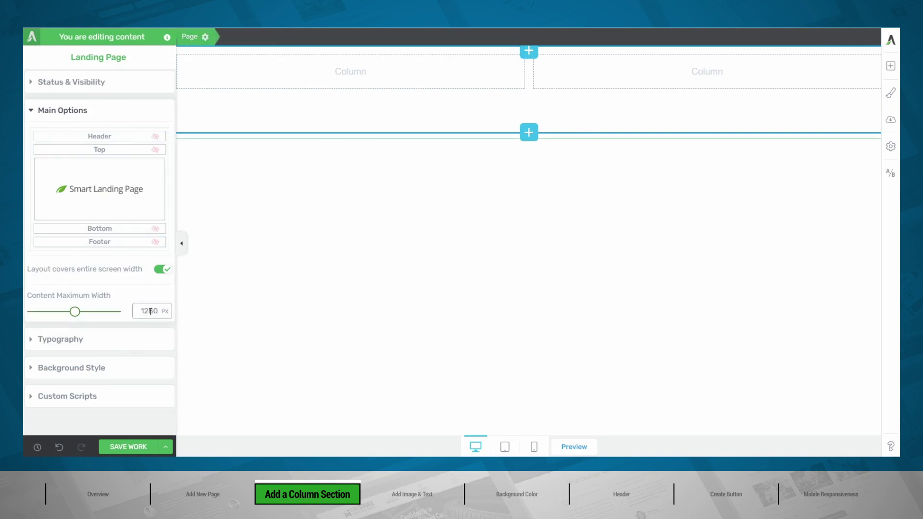
click(77, 193)
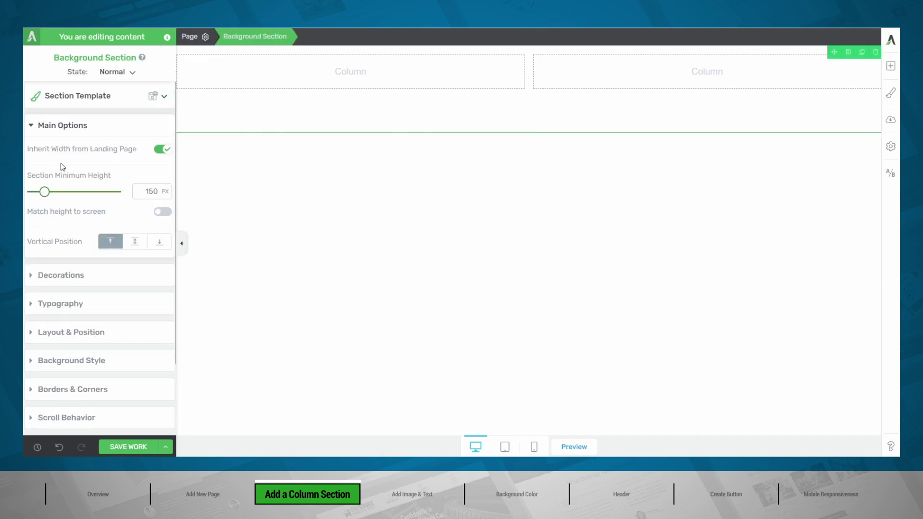
click(159, 149)
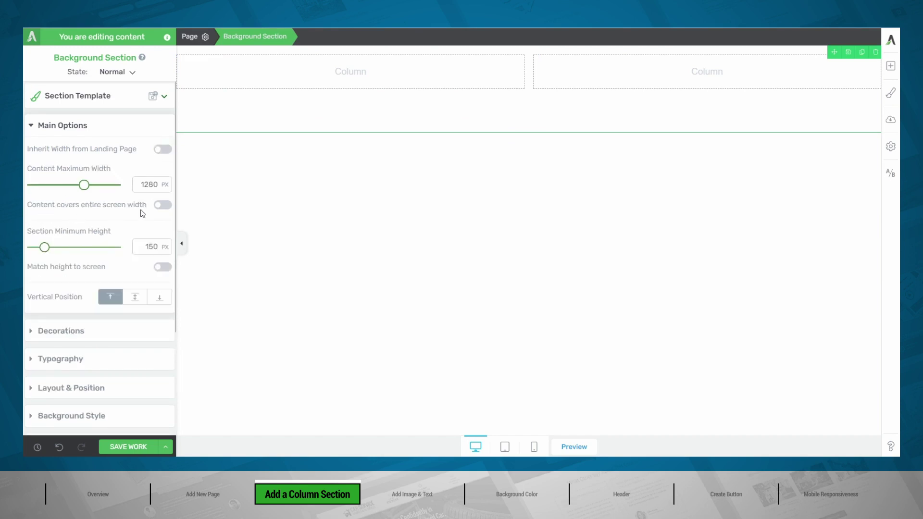
click(162, 206)
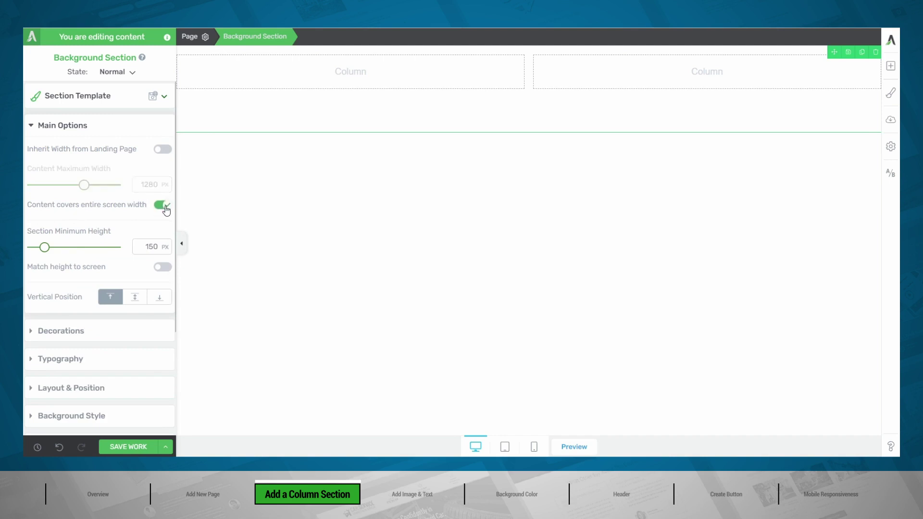
click(180, 244)
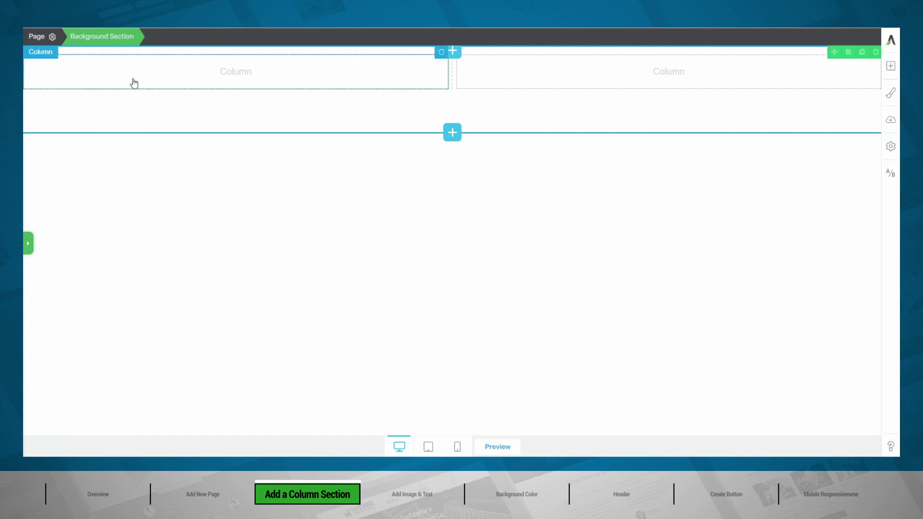
click(167, 105)
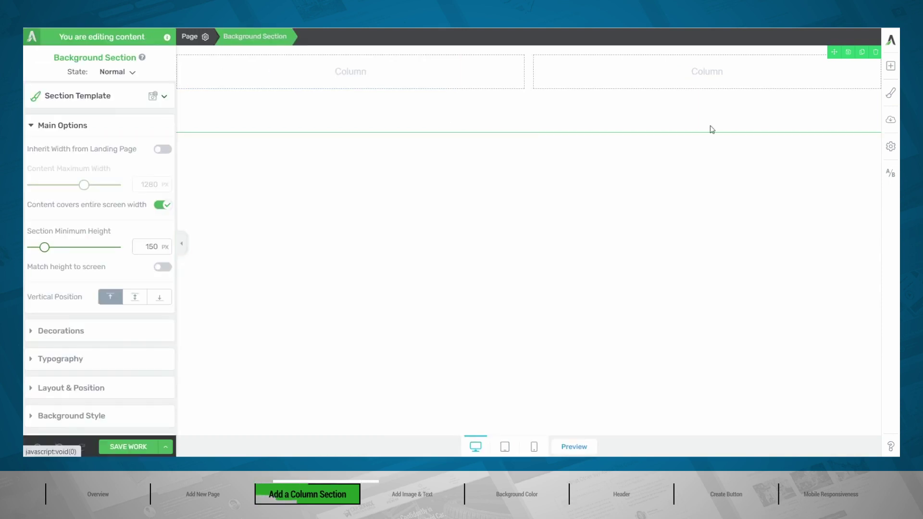
Step: Insert an image element in the left column using the media library photo of the woman with her palms pressed together
click(891, 69)
text(img)
key(BackSpace)
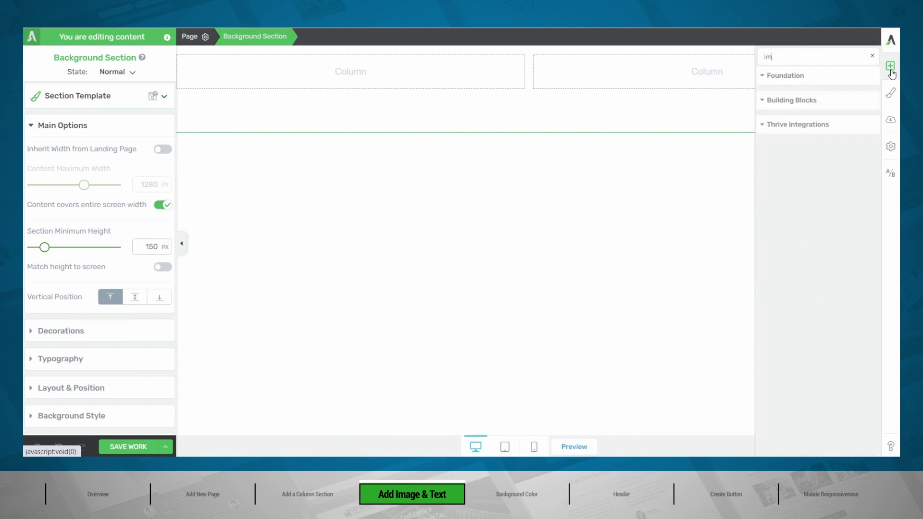
drag(784, 104, 363, 87)
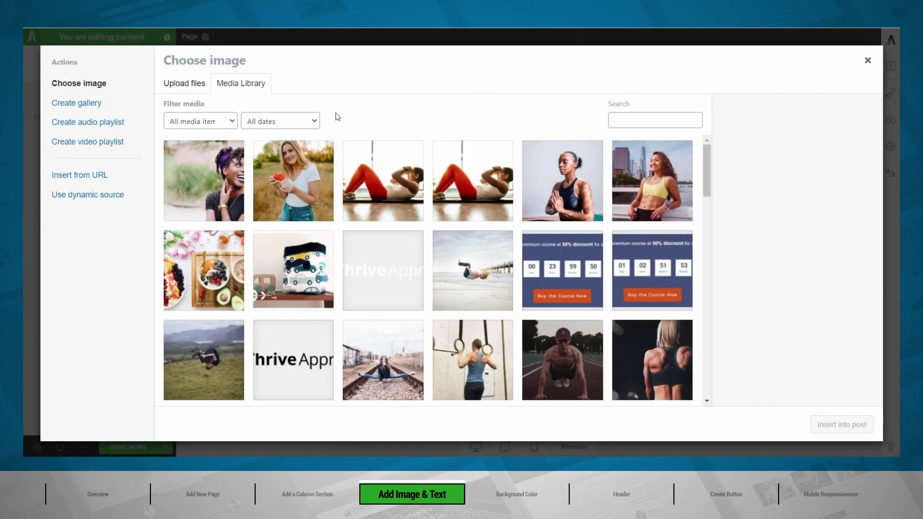
click(562, 180)
click(842, 424)
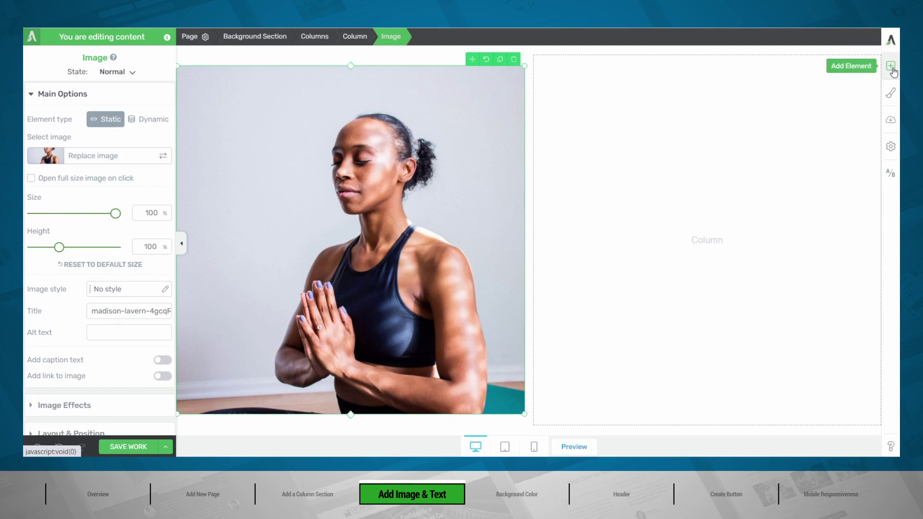
Step: Add a text element to the right column with the line "Connect Your Body & Mind" above the yoga, breathwork and meditation copy
click(891, 71)
drag(788, 144, 675, 216)
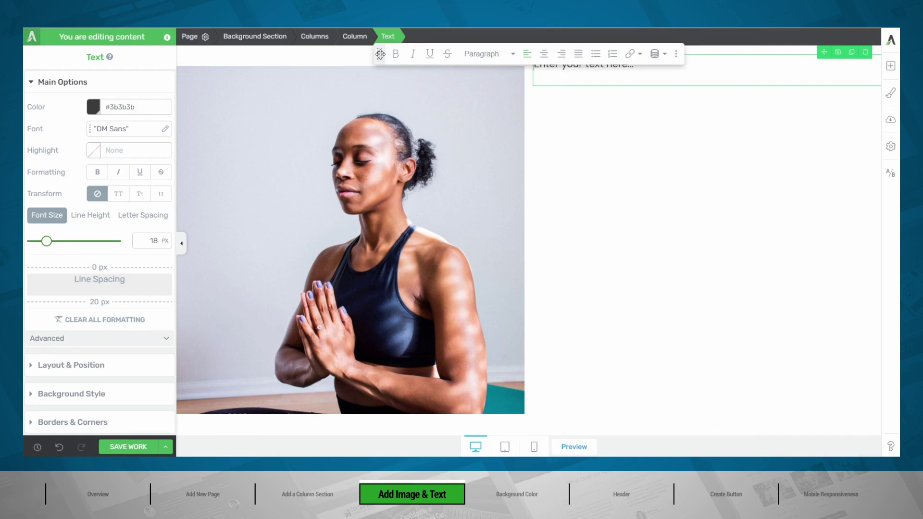
drag(380, 54, 367, 300)
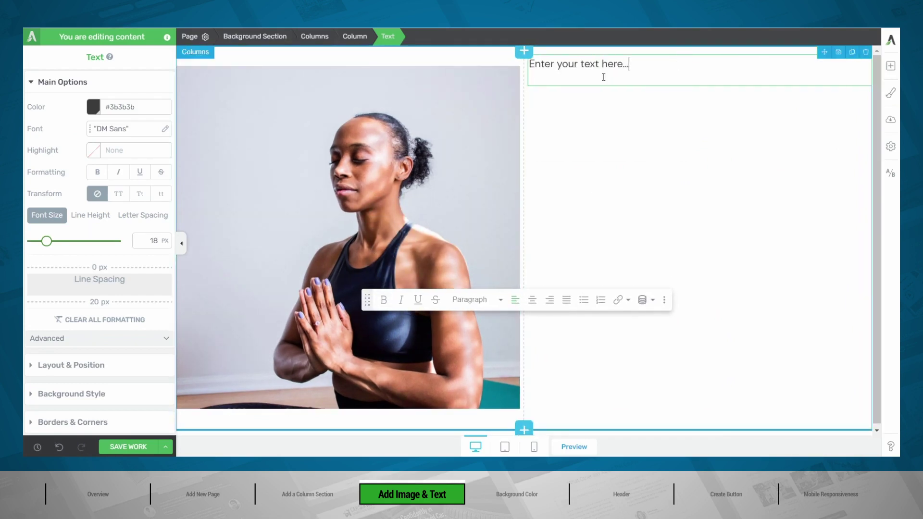
drag(653, 65, 529, 82)
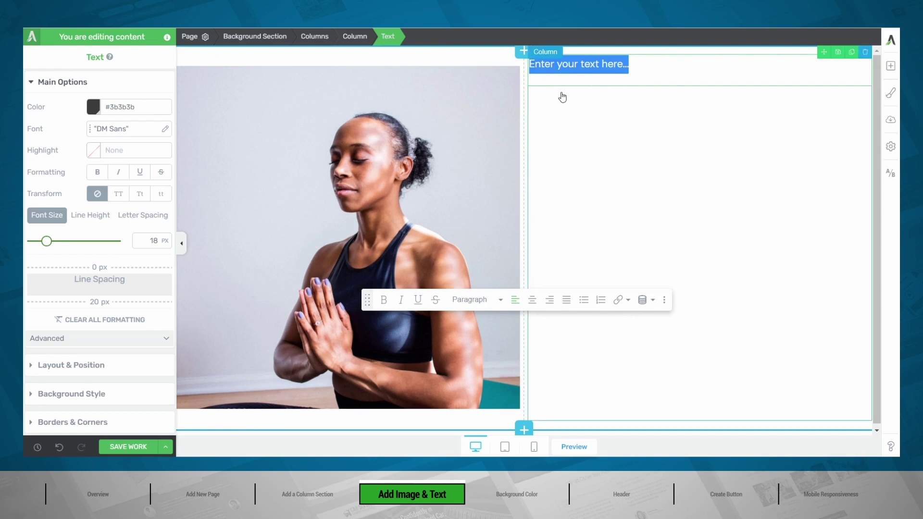
text(Connect Your Body & Mind Yoga, breathwork and meditation allow you to connect your body and mind to create a happier and healthier life.  If you're feeling rushed, stressed and overwhelmed. I can help!)
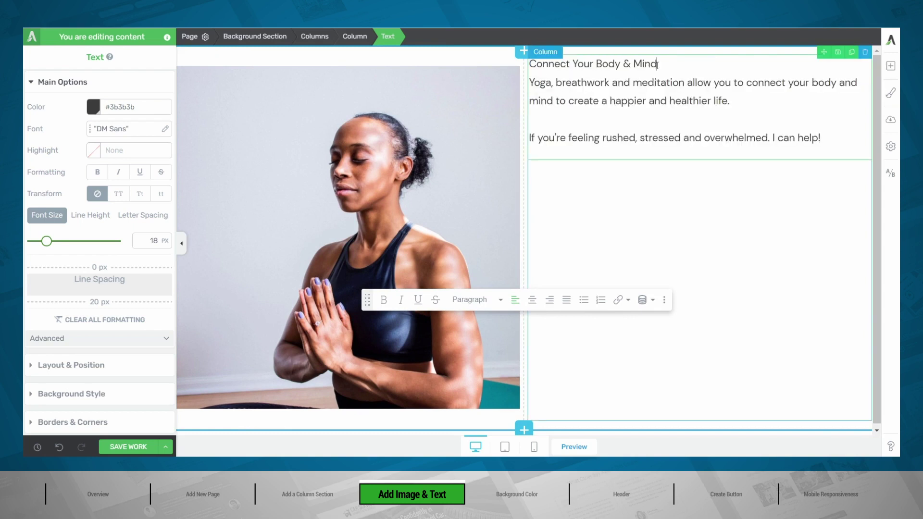
Step: Apply the Heading 1 style to the line "Connect Your Body & Mind"
drag(665, 63, 517, 65)
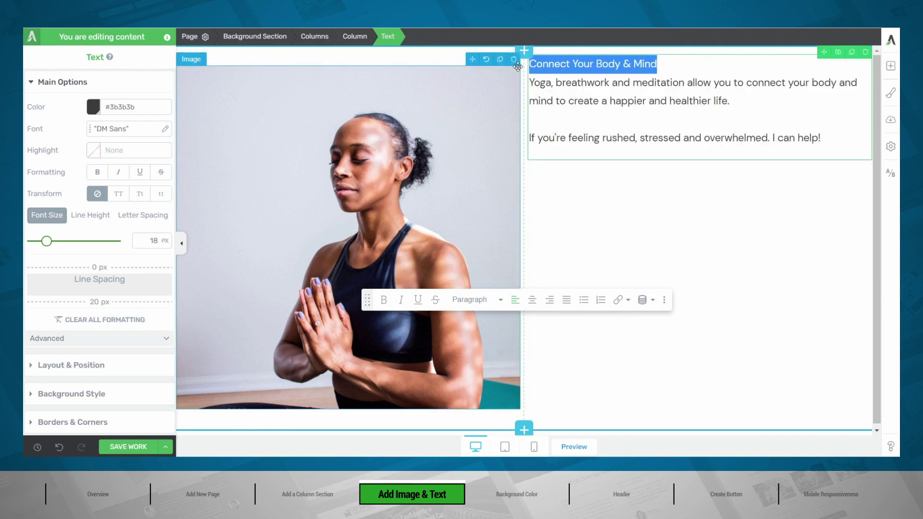
click(485, 305)
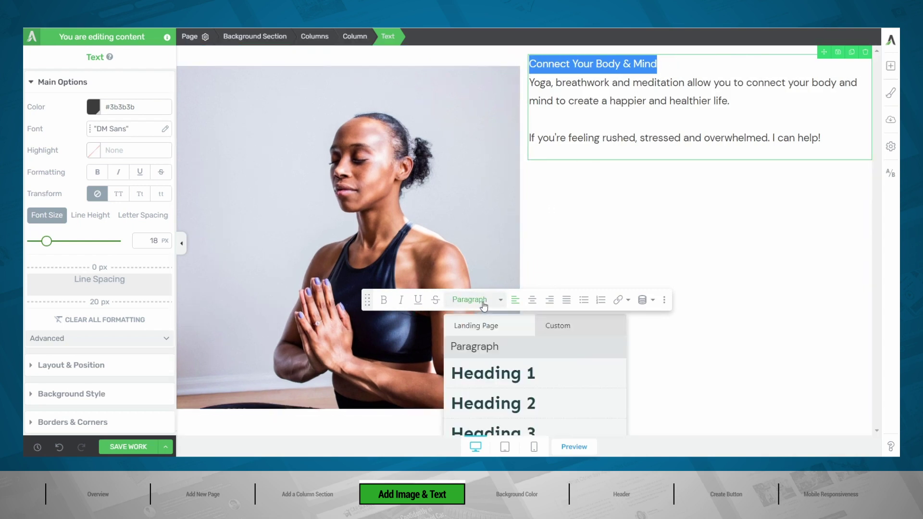
click(522, 380)
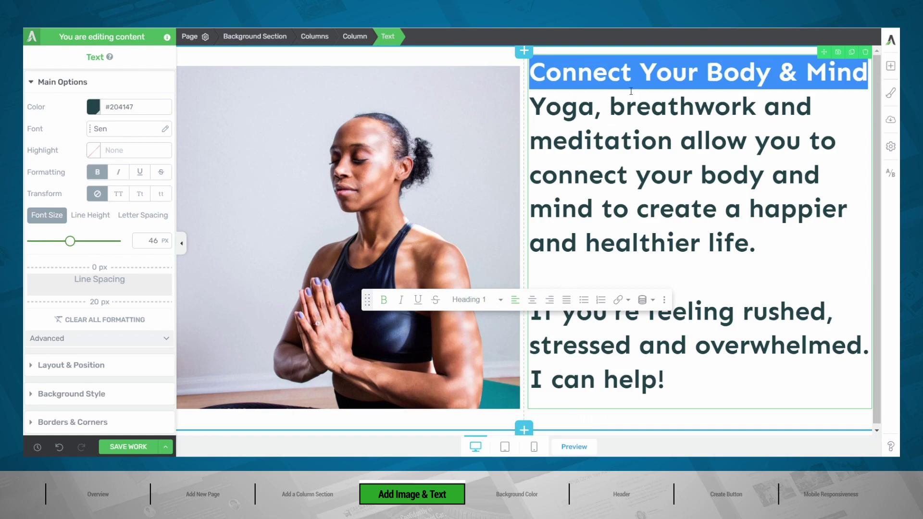
Step: Split the body copy from the "Connect Your Body & Mind" heading with a line break and set the body copy to Paragraph
click(869, 80)
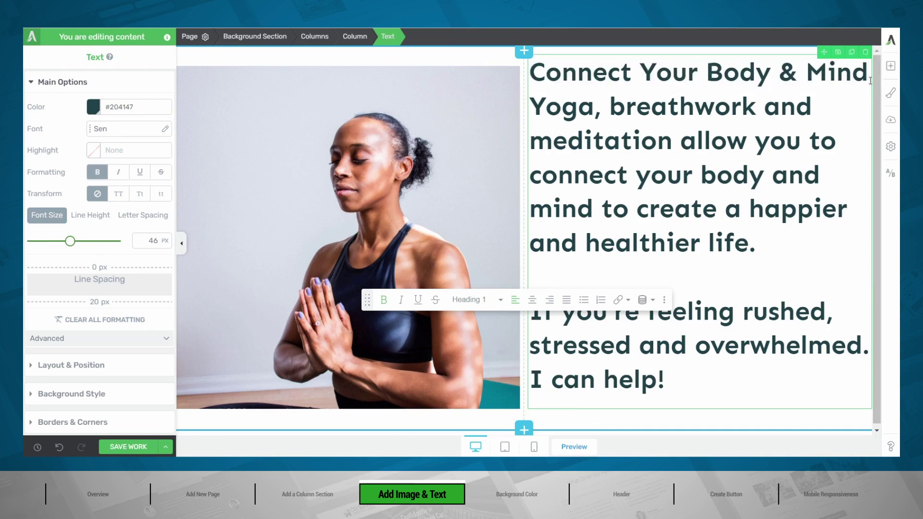
key(Return)
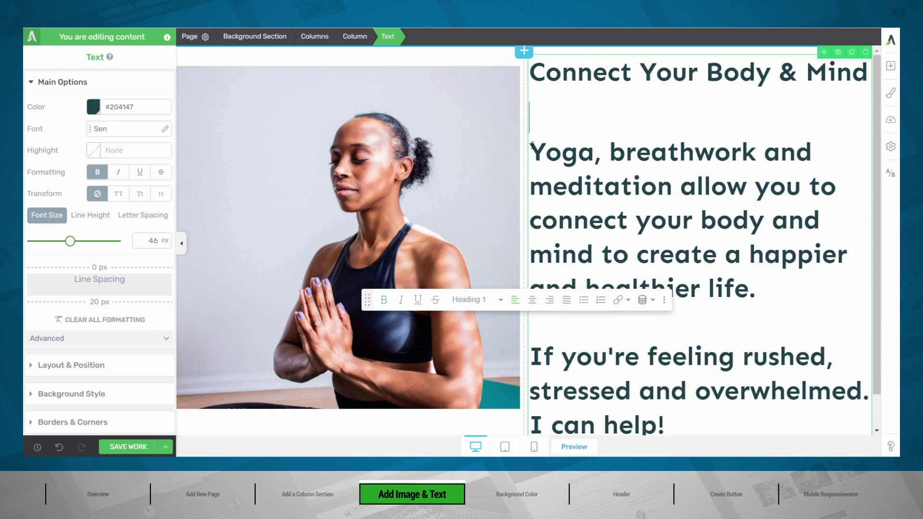
drag(532, 144, 749, 456)
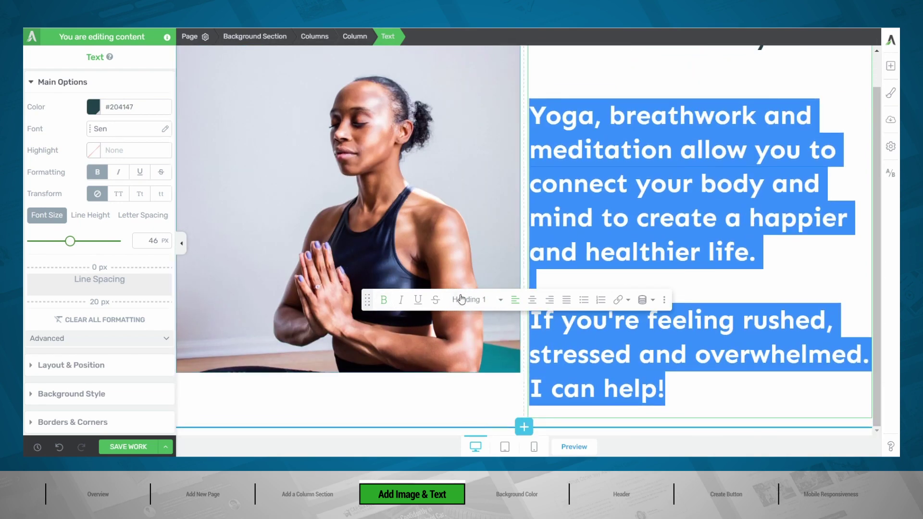
click(471, 299)
click(493, 351)
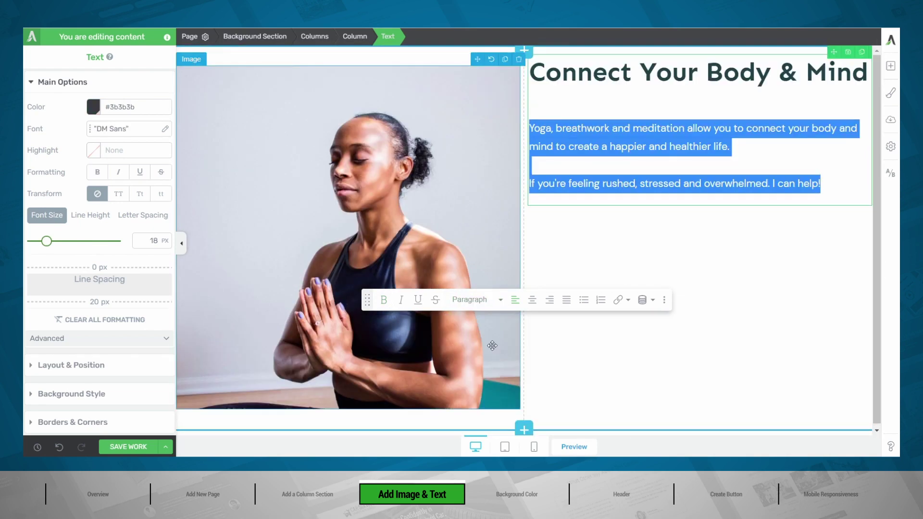
Step: Set the vertical position of the whole Columns element to centre so the text block sits midway beside the image
click(611, 262)
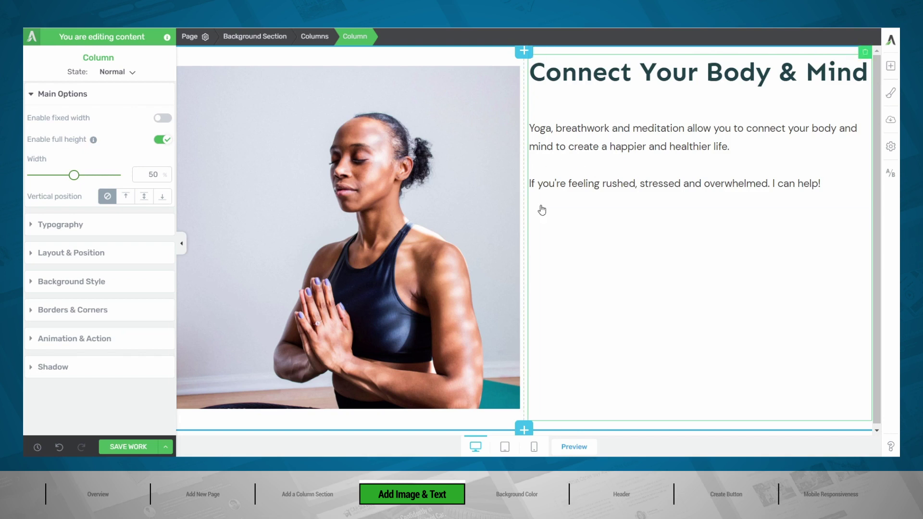
click(314, 36)
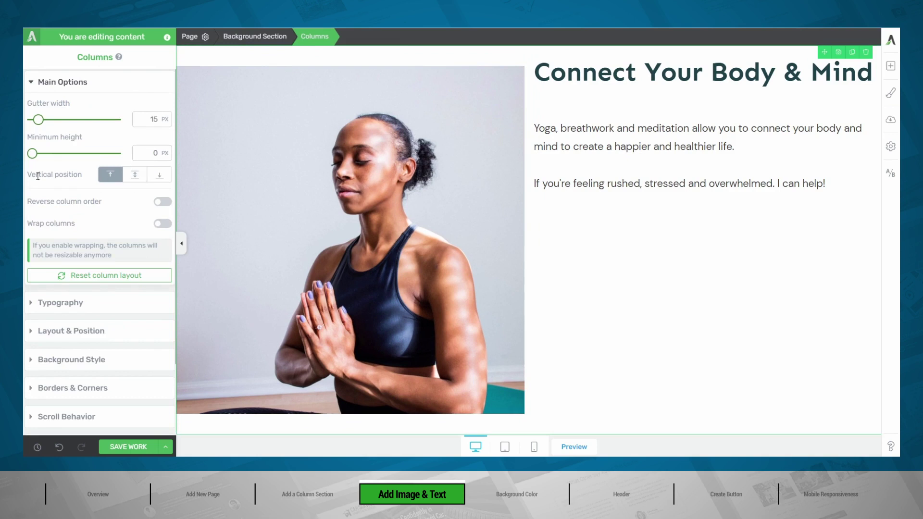
click(135, 177)
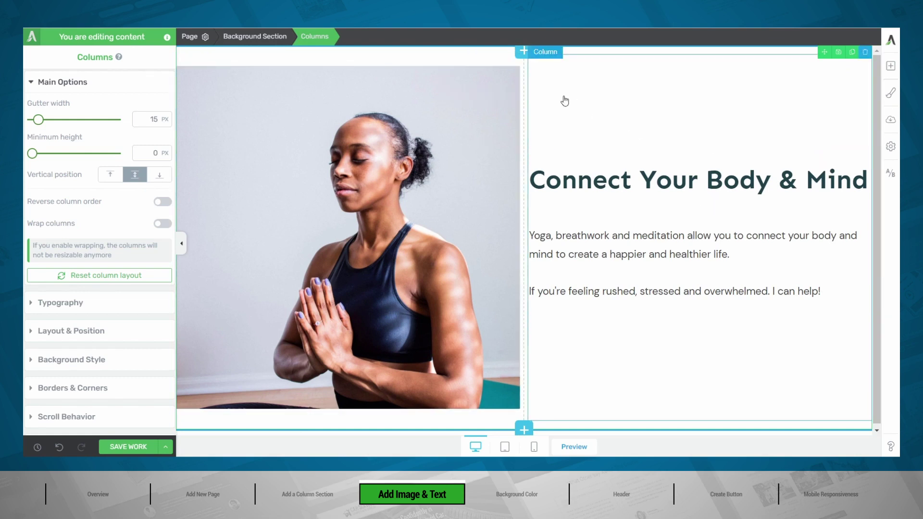
Step: Narrow the image column by moving the divider toward the image, and resize the photo to 78% of the column
click(448, 101)
drag(498, 419, 438, 325)
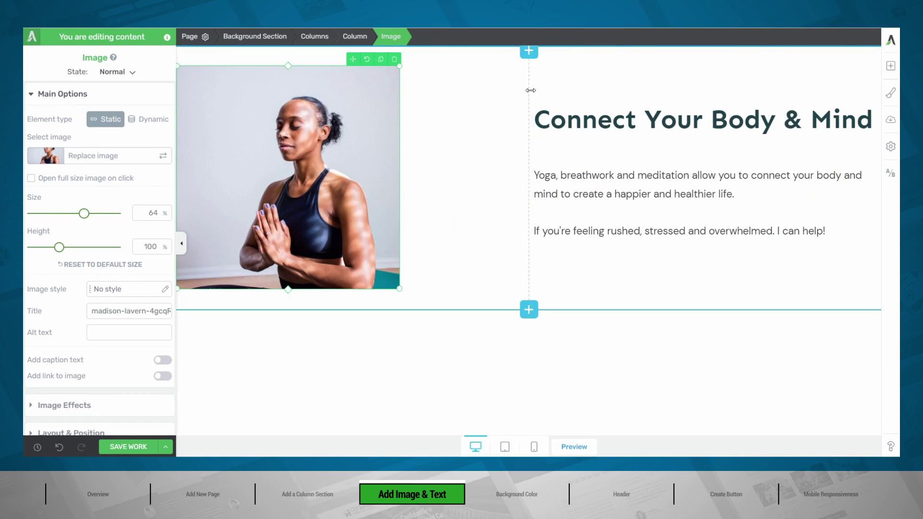
drag(530, 90, 486, 98)
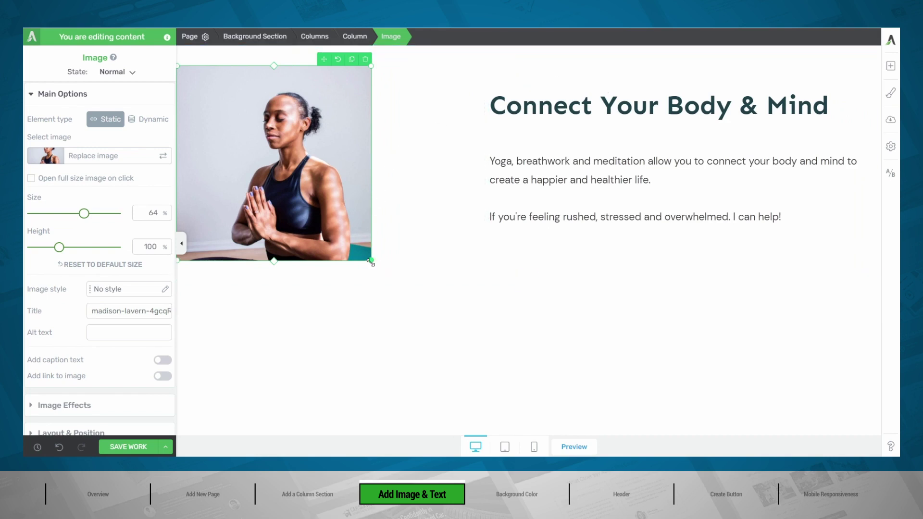
drag(371, 260, 401, 288)
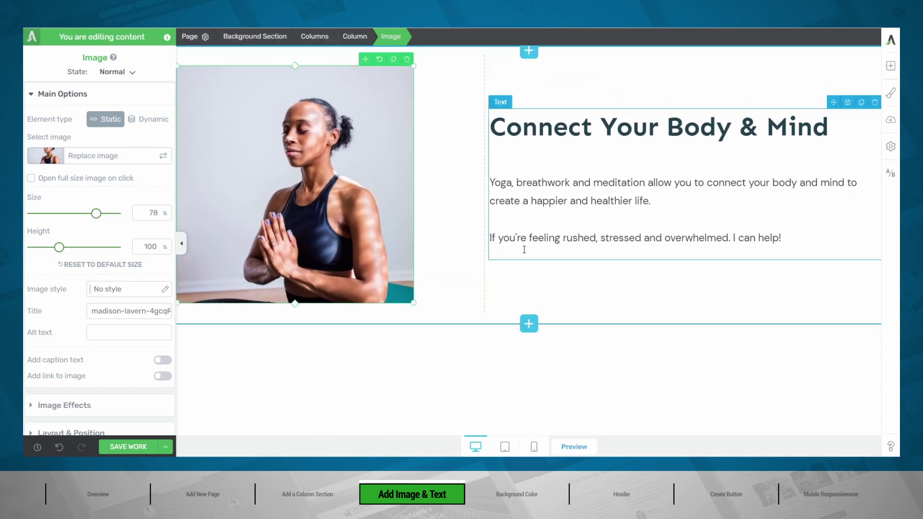
click(180, 245)
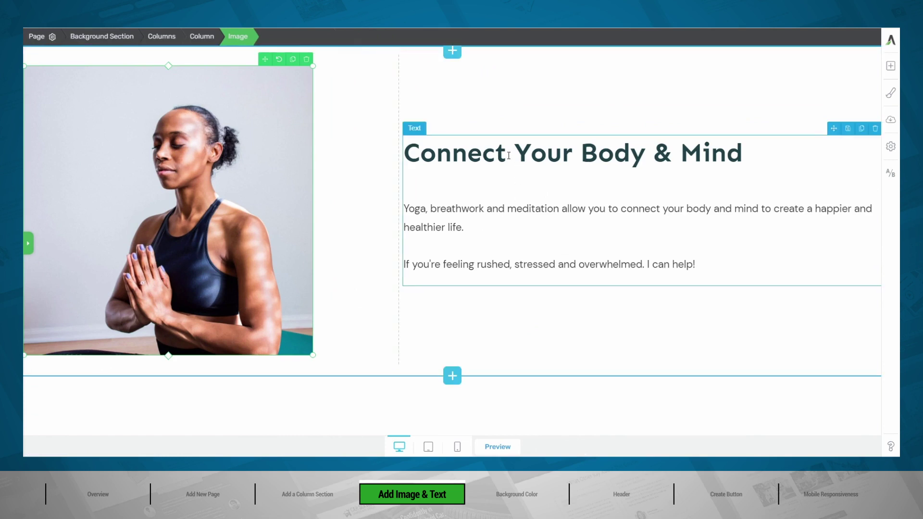
click(30, 246)
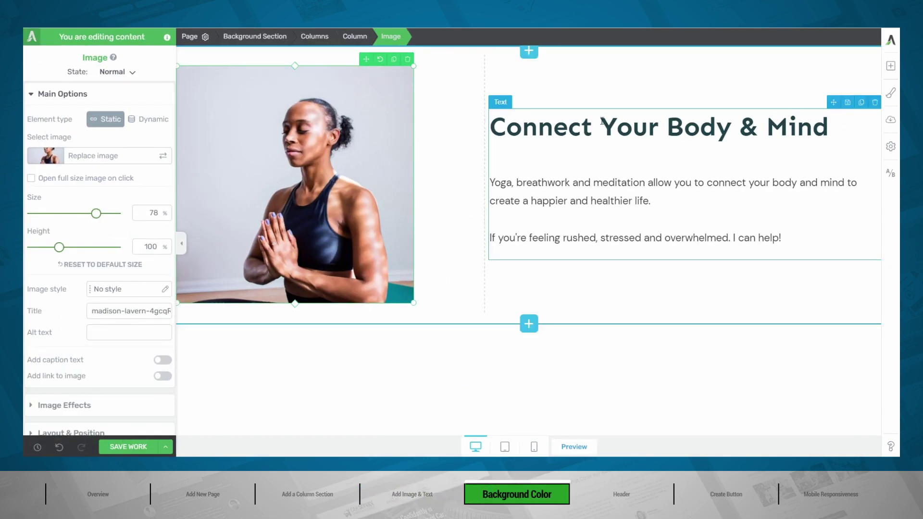
Step: Add a linear gradient layer to the background section's background style and set its angle to 90°
click(250, 41)
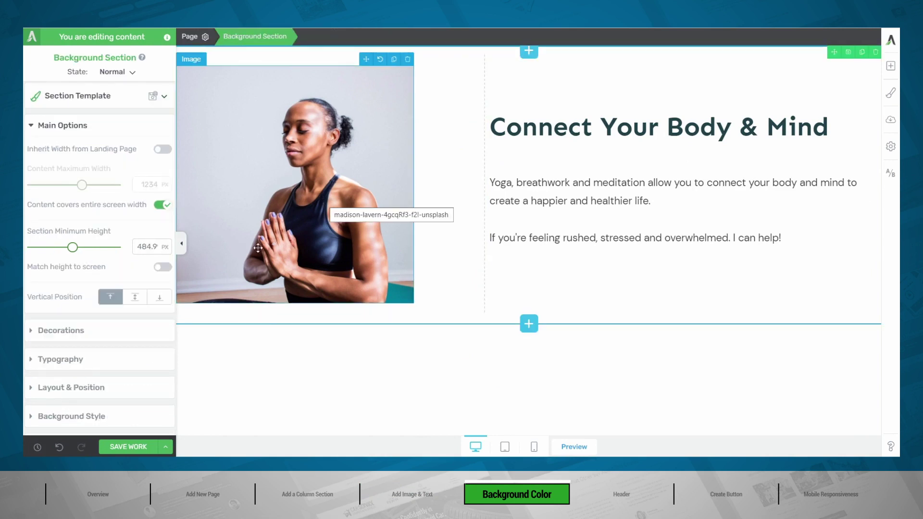
click(93, 412)
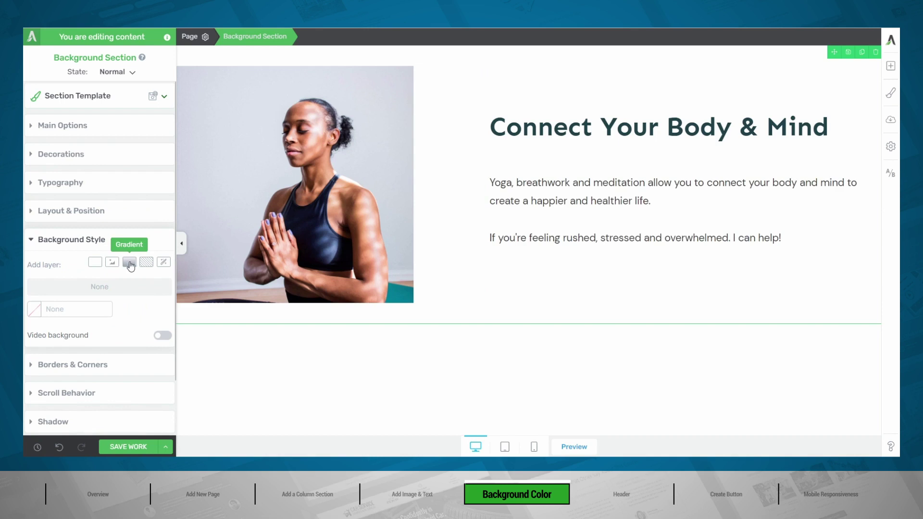
mouse_move(374, 464)
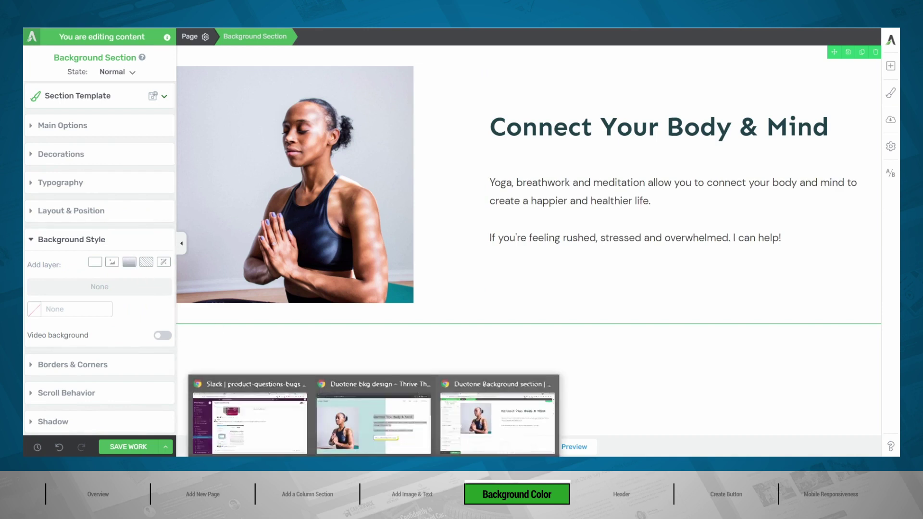
click(374, 423)
click(558, 90)
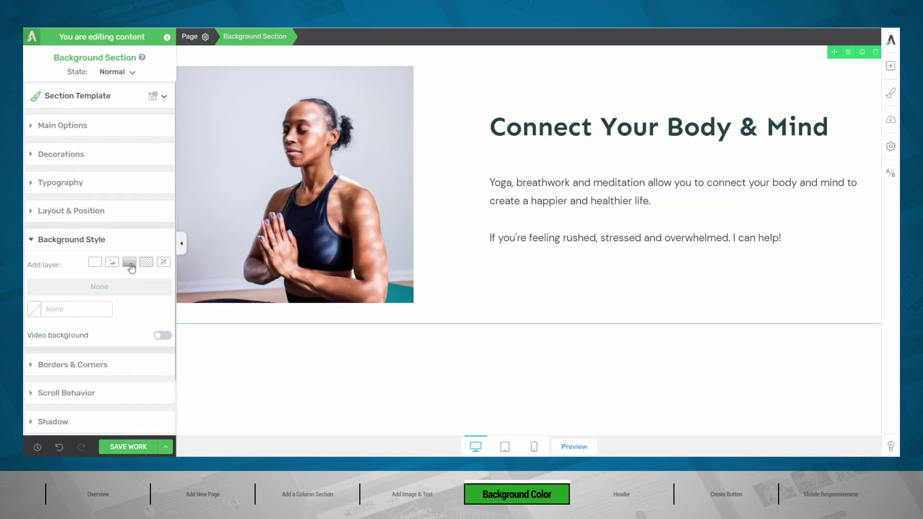
click(128, 264)
scroll(132, 267, down, 4)
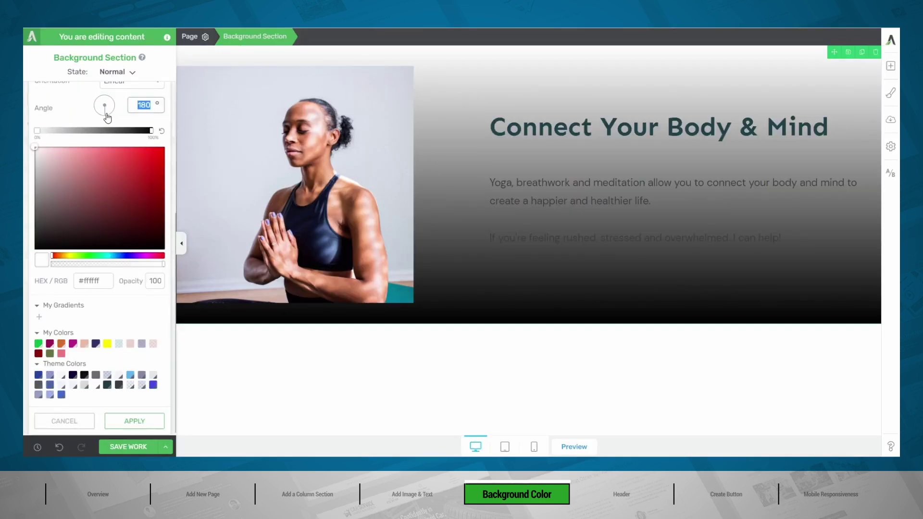
drag(105, 118, 121, 110)
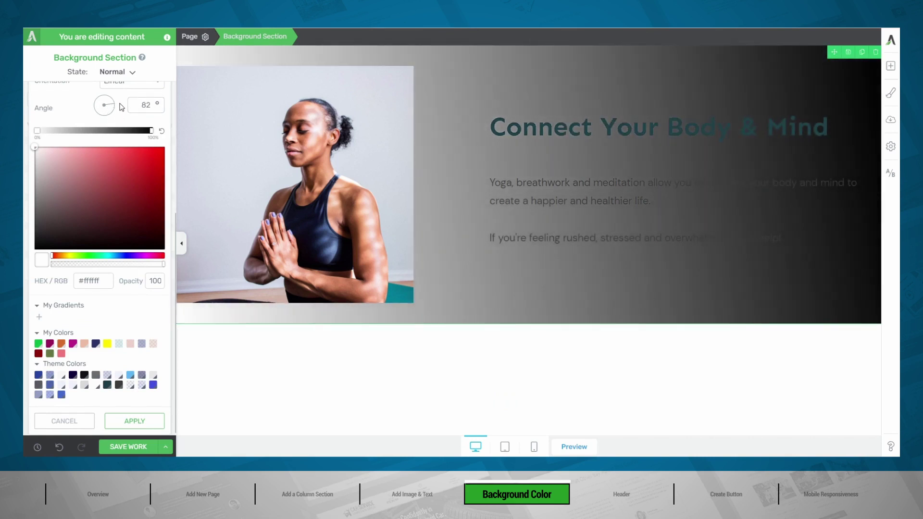
double_click(151, 106)
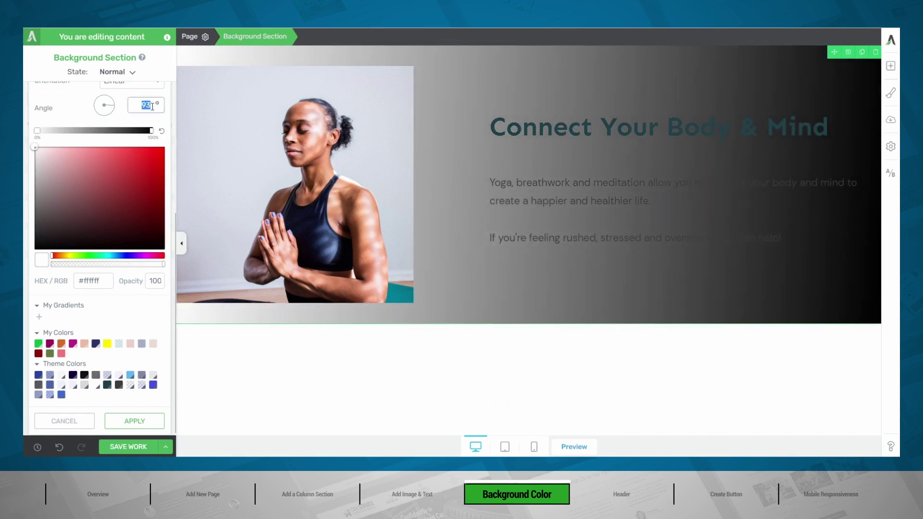
text(90)
Step: Set the gradient's start stop to fully opaque #bbdddd and add a second stop of the same colour at 57%
click(118, 344)
drag(108, 265, 172, 260)
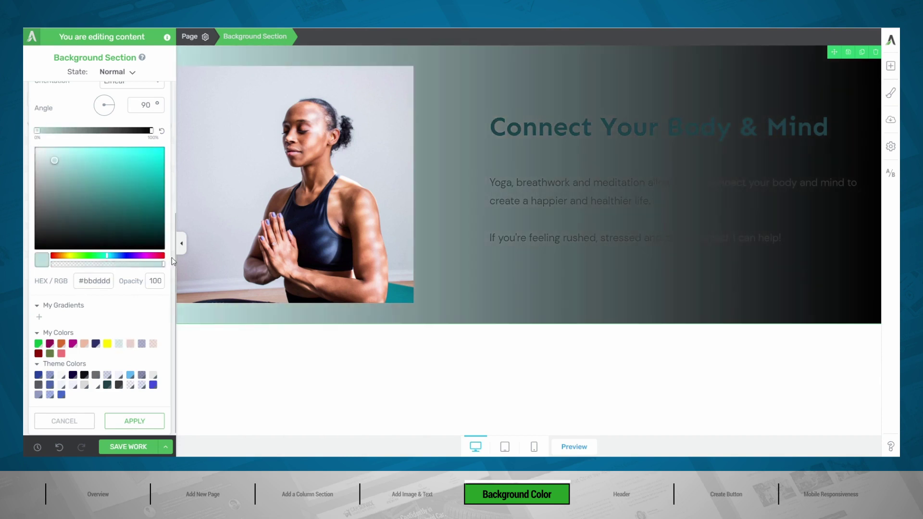
click(103, 130)
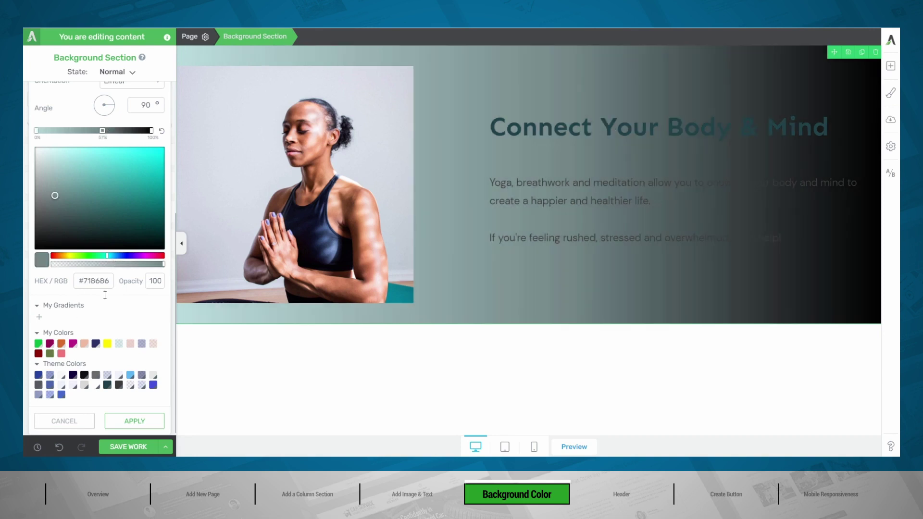
click(118, 343)
drag(108, 265, 164, 264)
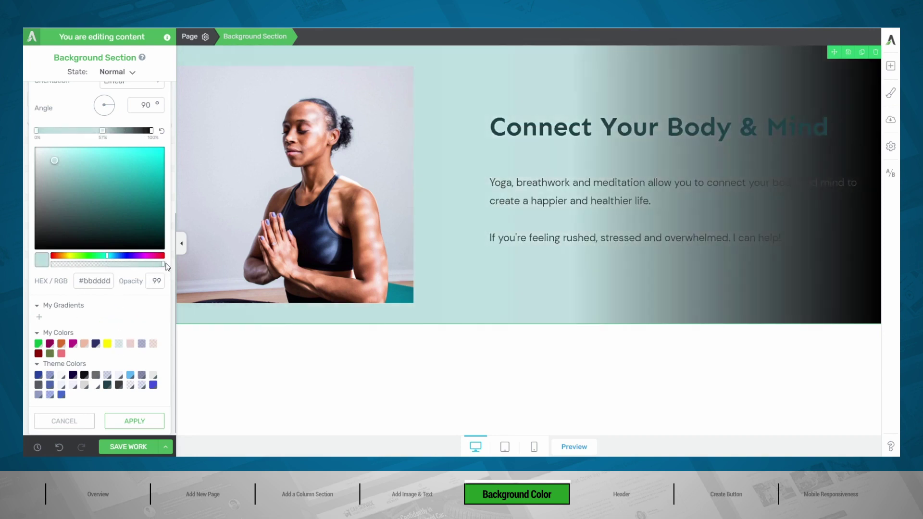
click(161, 282)
Step: Set the gradient's end stop to white #ffffff and add another white stop at 62%
click(152, 131)
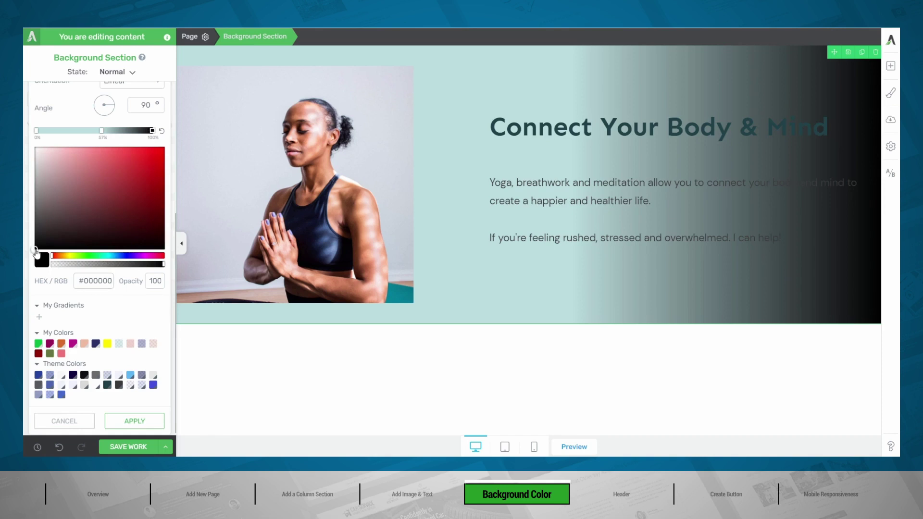
drag(36, 254, 25, 140)
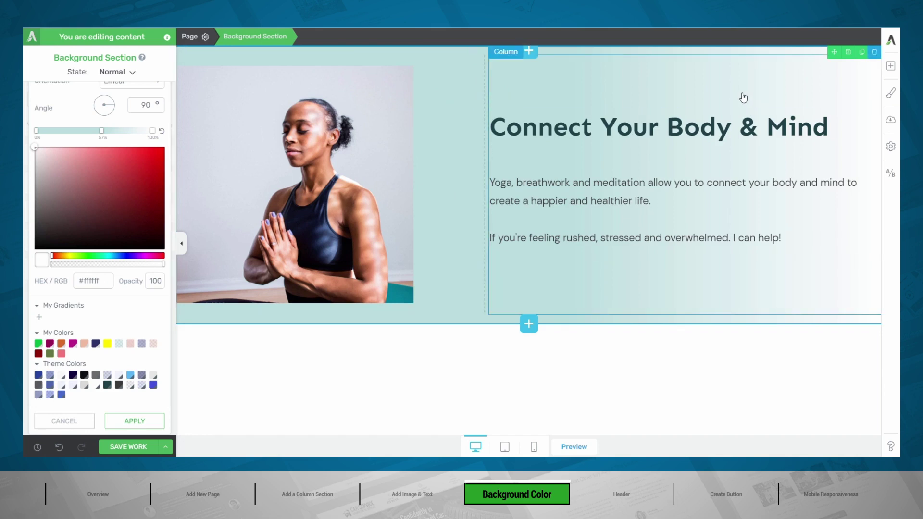
click(110, 132)
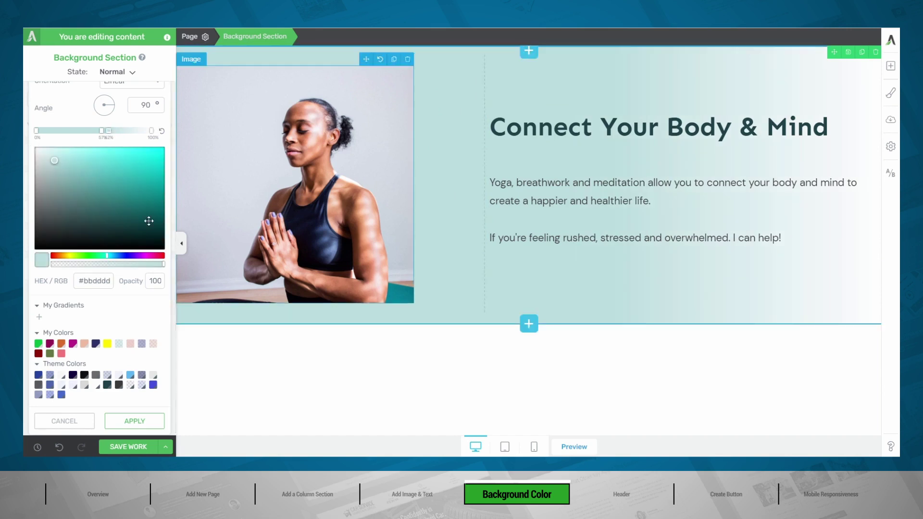
drag(55, 166, 24, 142)
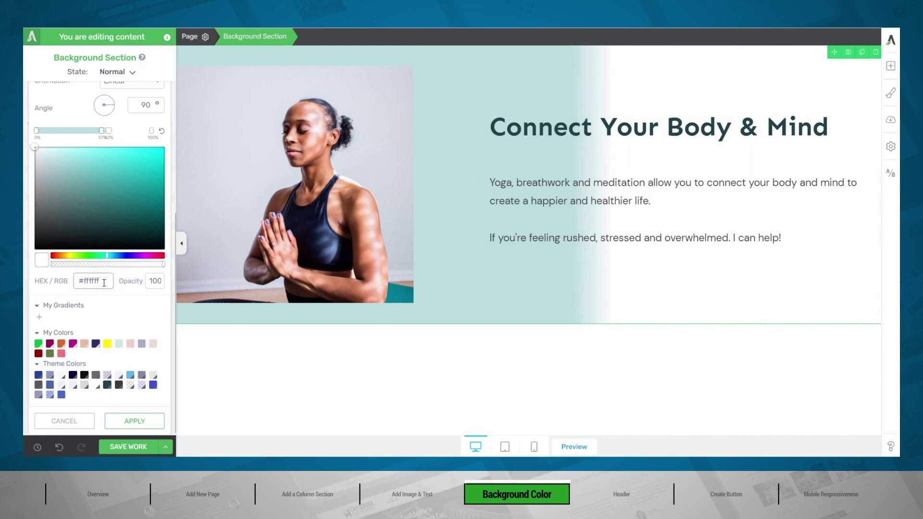
Step: Move the inner white stop onto the 57% teal stop to make a hard colour edge, and apply the gradient
click(134, 421)
drag(107, 130, 103, 134)
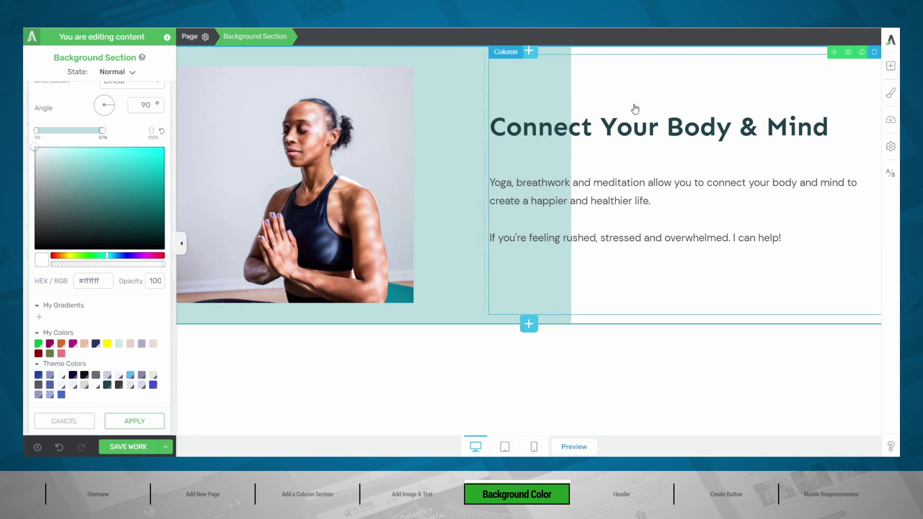
click(135, 421)
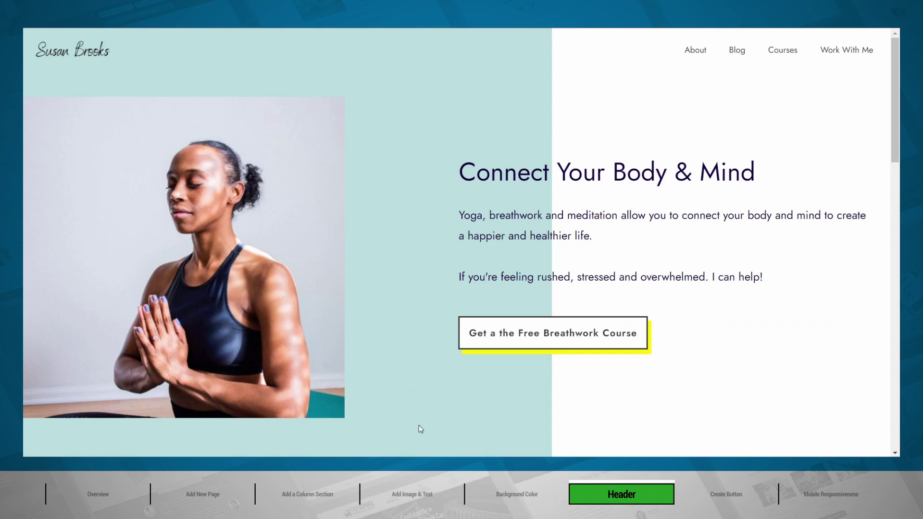
Step: Switch from the reference design back to the page editor and make the landing page's Header section visible
mouse_move(356, 453)
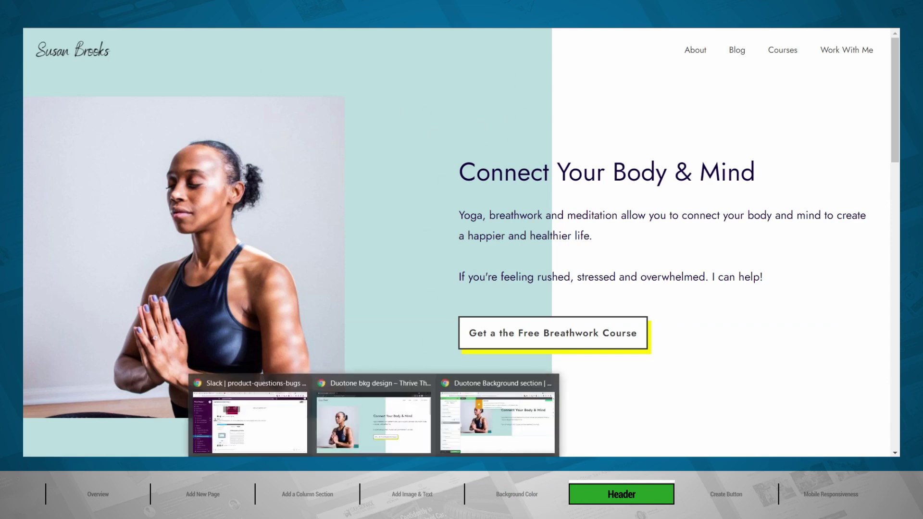
click(461, 433)
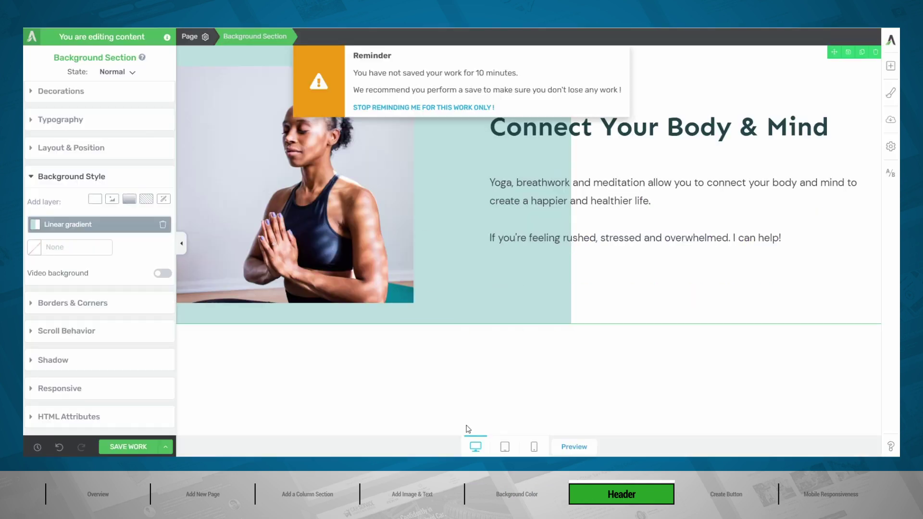
click(200, 38)
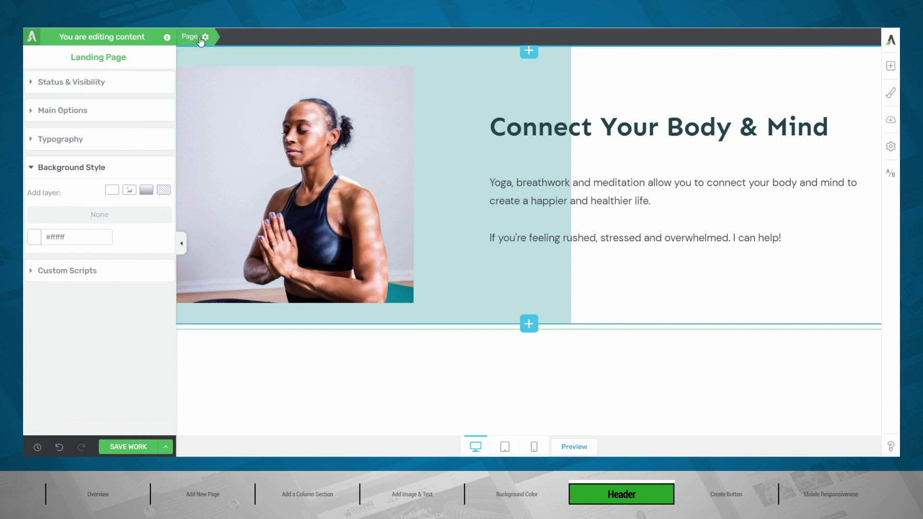
click(92, 113)
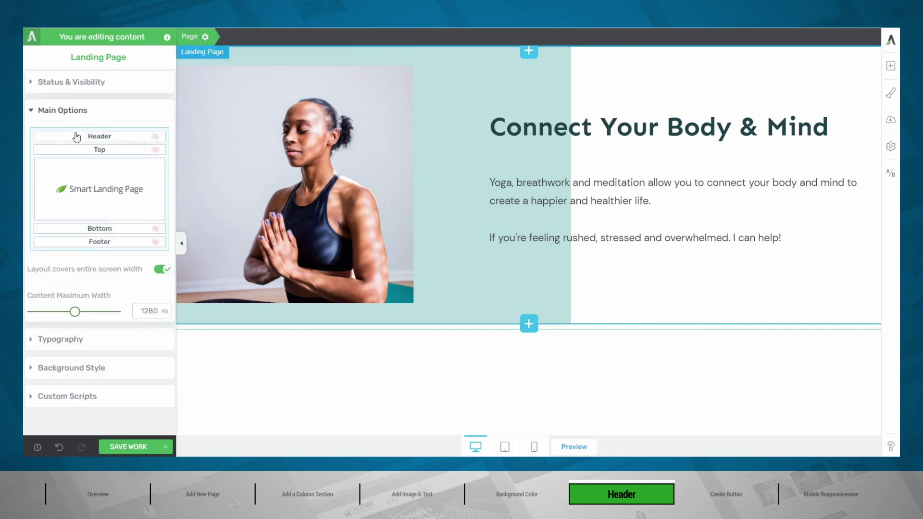
click(156, 139)
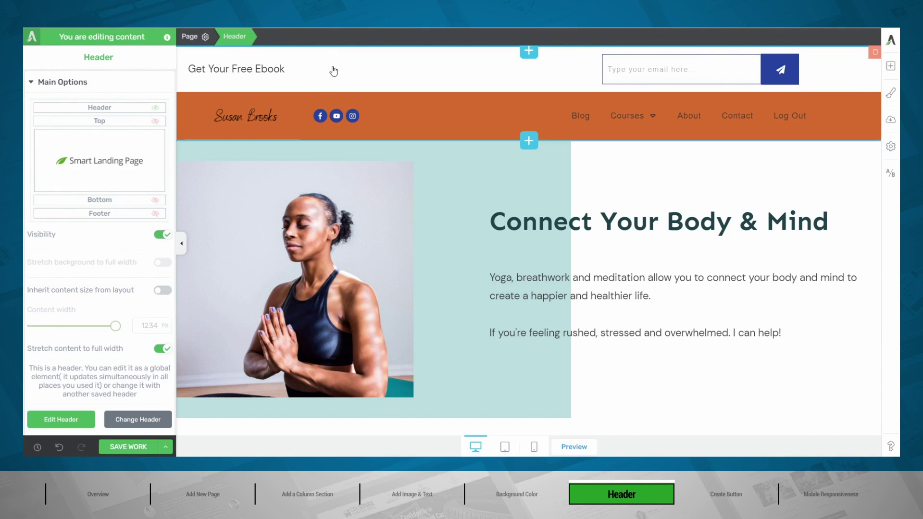
Step: Browse the saved headers and header templates, and replace the landing page's header with the saved Simple overflow header
click(143, 426)
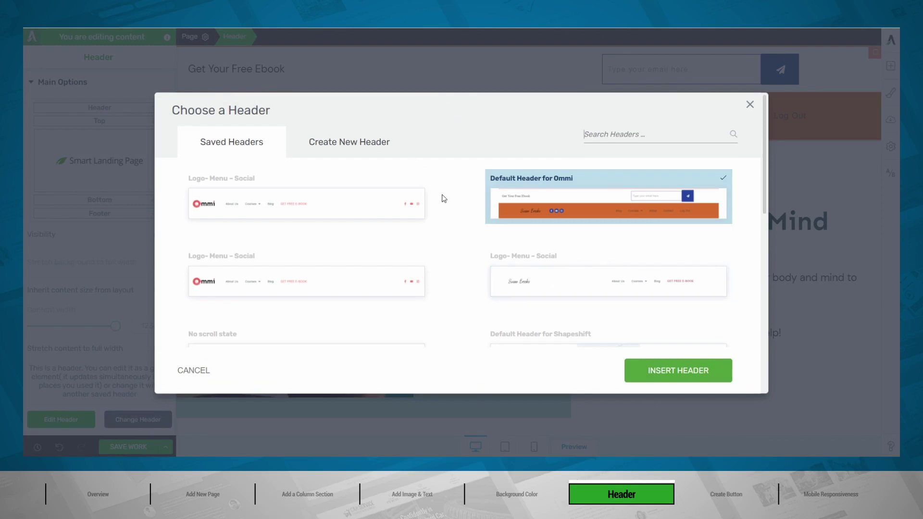
scroll(443, 199, down, 8)
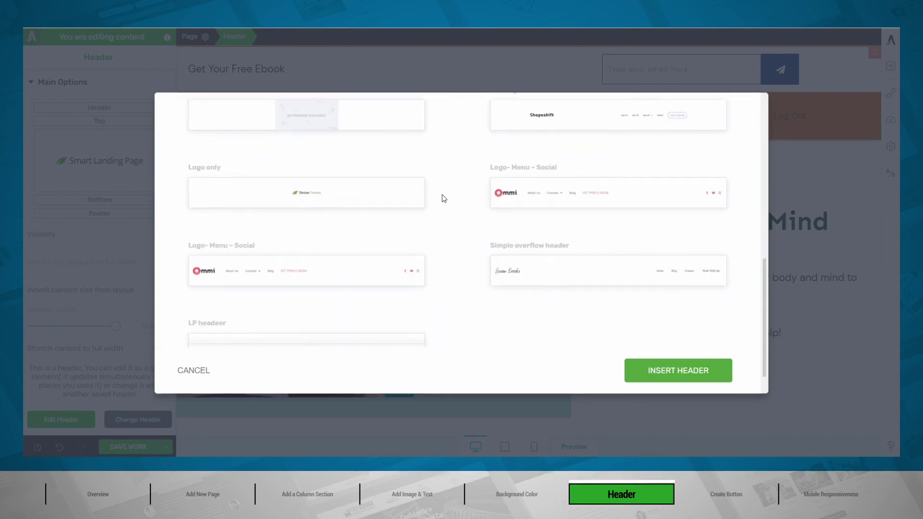
scroll(443, 198, down, 1)
scroll(444, 198, up, 10)
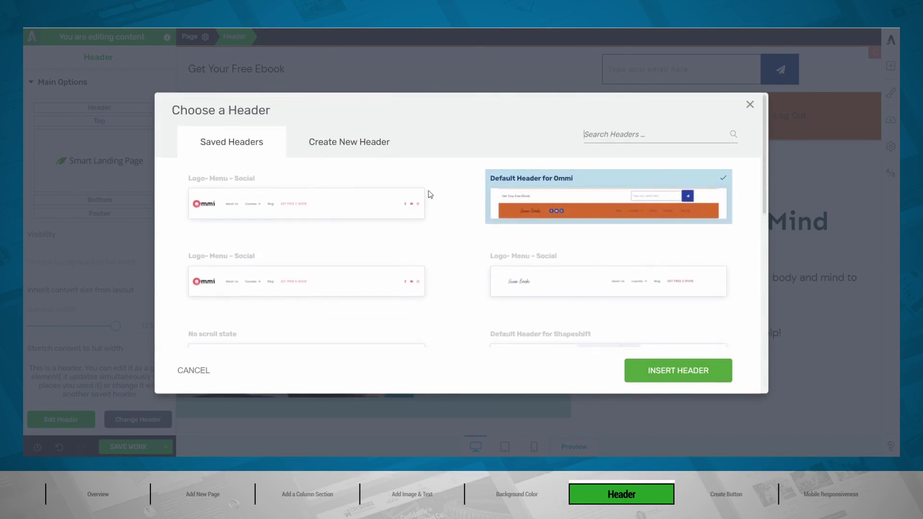
click(344, 152)
scroll(429, 204, down, 6)
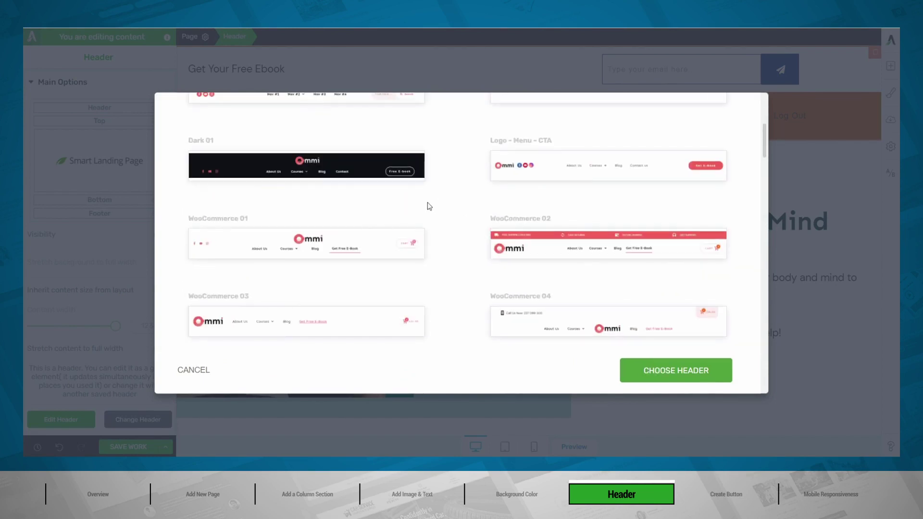
scroll(450, 250, up, 8)
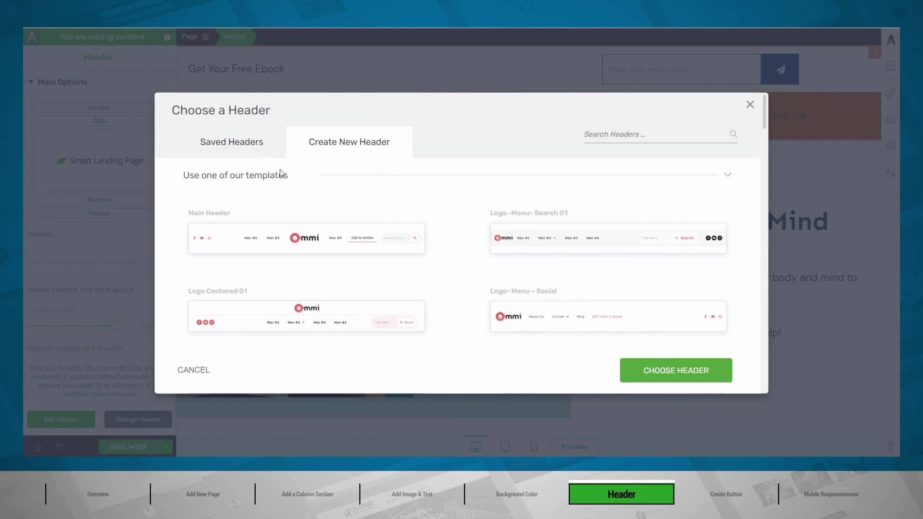
click(232, 142)
scroll(529, 208, down, 5)
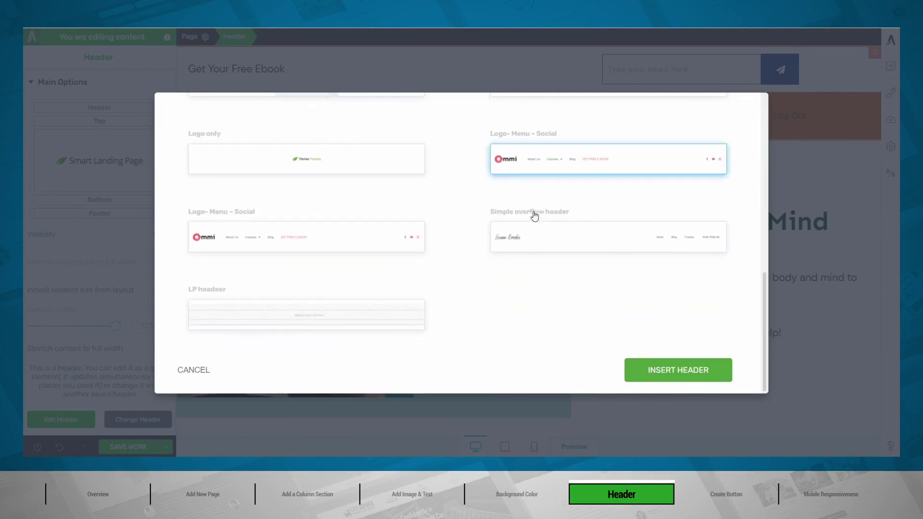
click(579, 241)
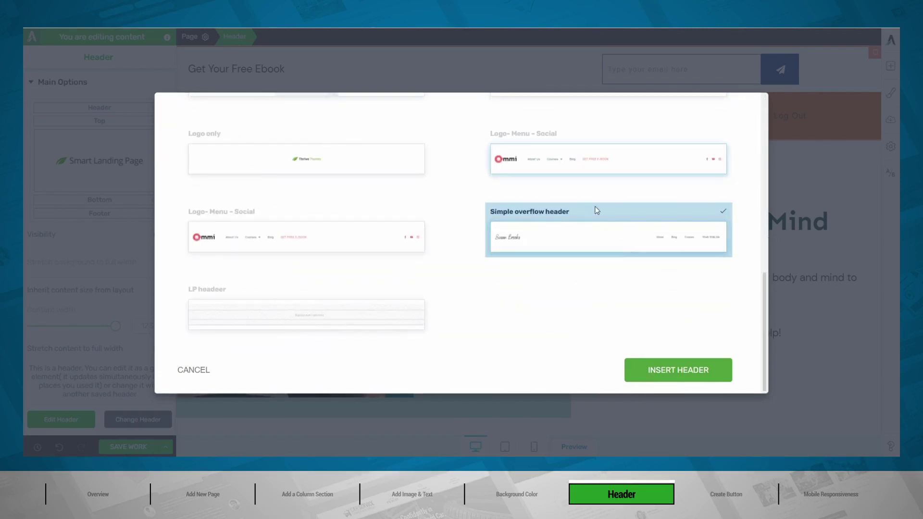
click(686, 379)
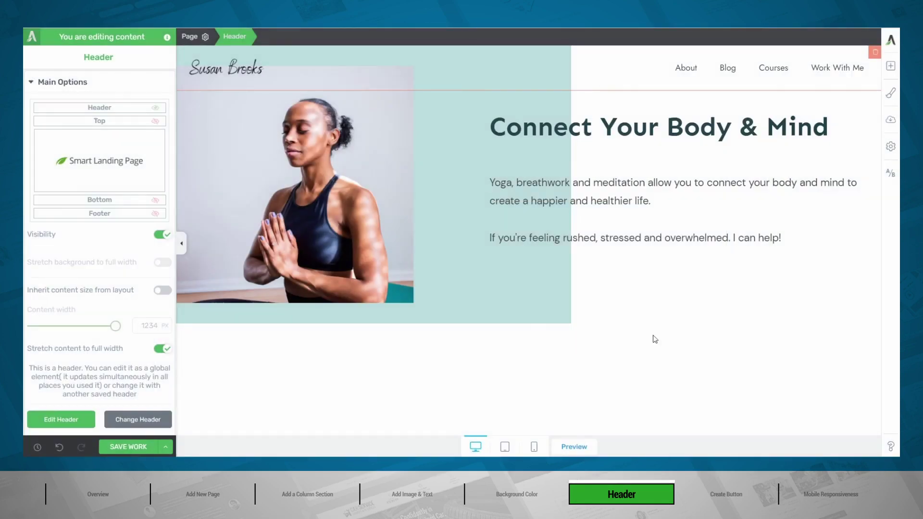
Step: Edit the header to compare the Push content position with Over content, and finish editing with Over content selected
mouse_move(290, 60)
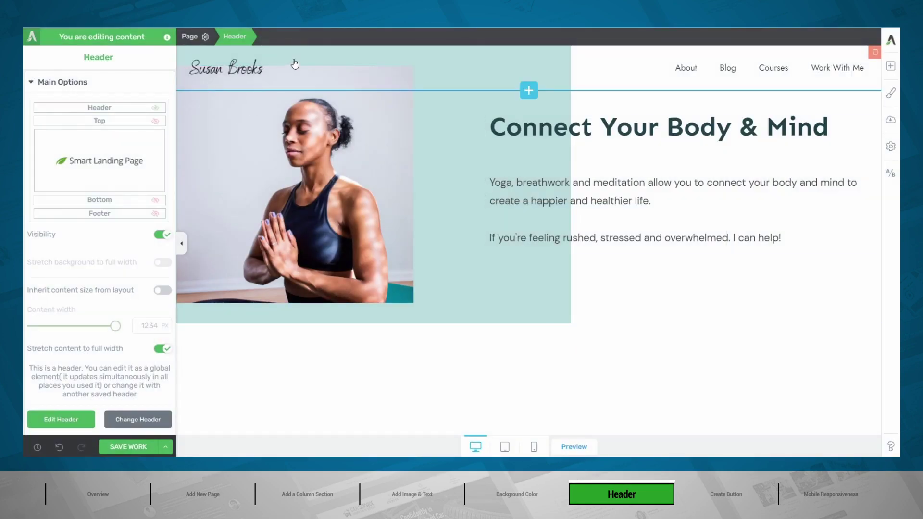
mouse_move(464, 62)
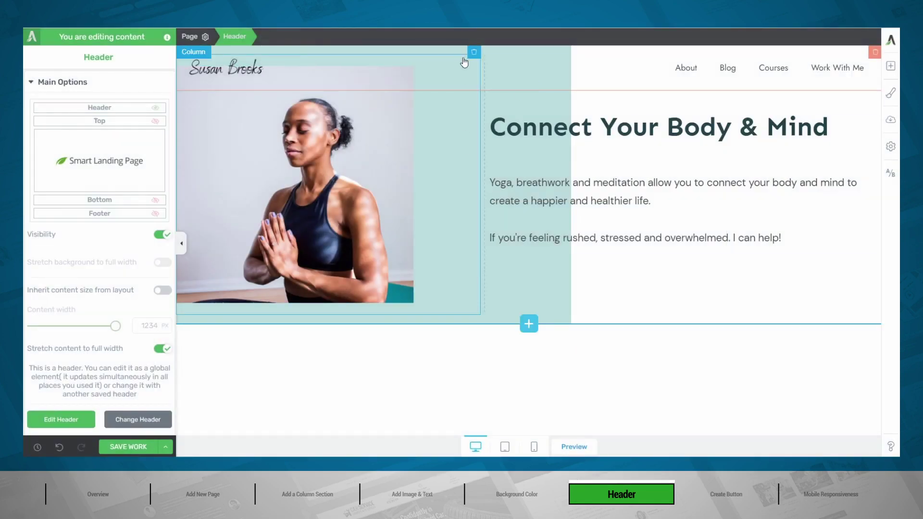
mouse_move(424, 97)
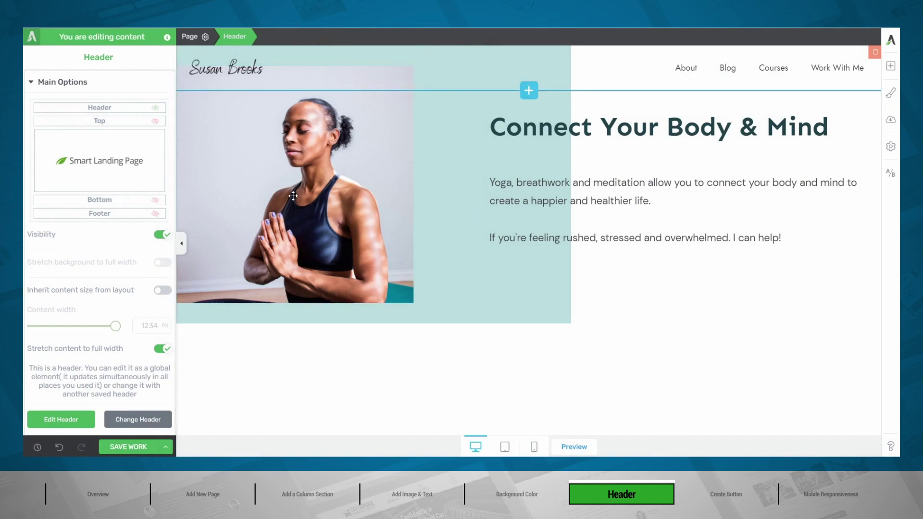
click(61, 419)
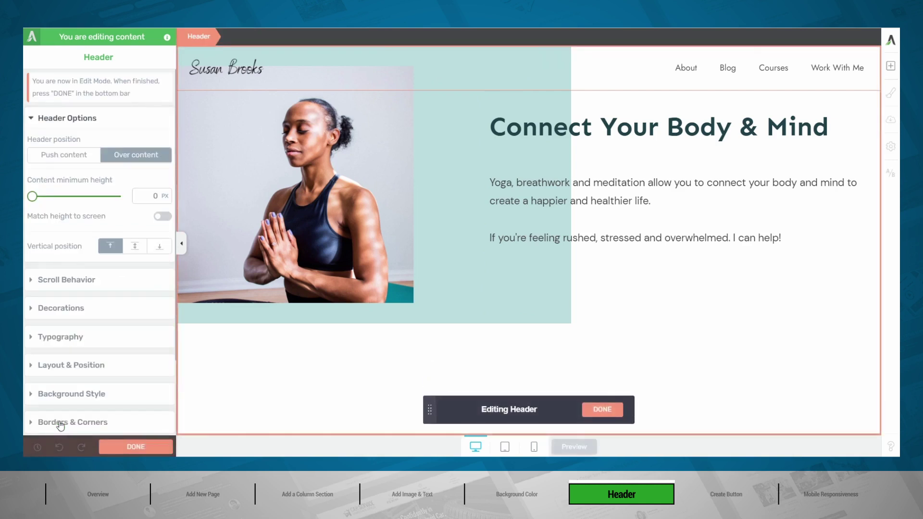
click(61, 157)
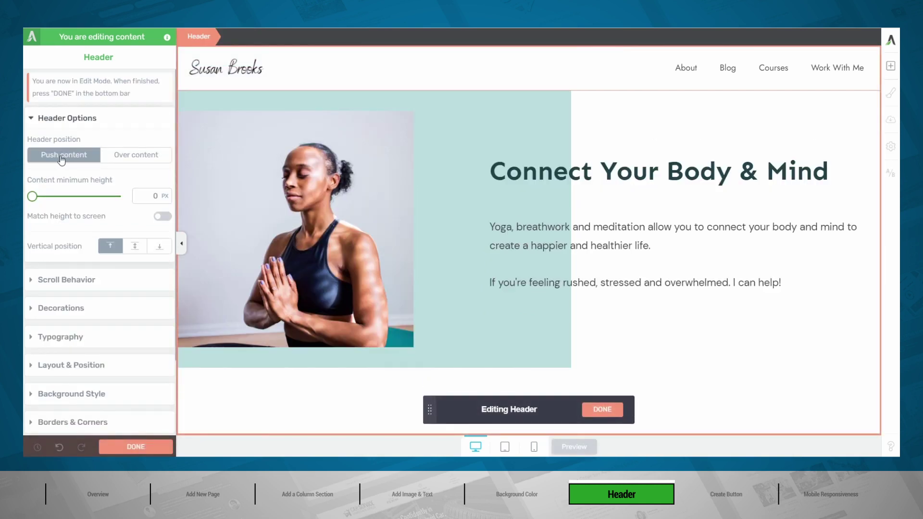
click(139, 160)
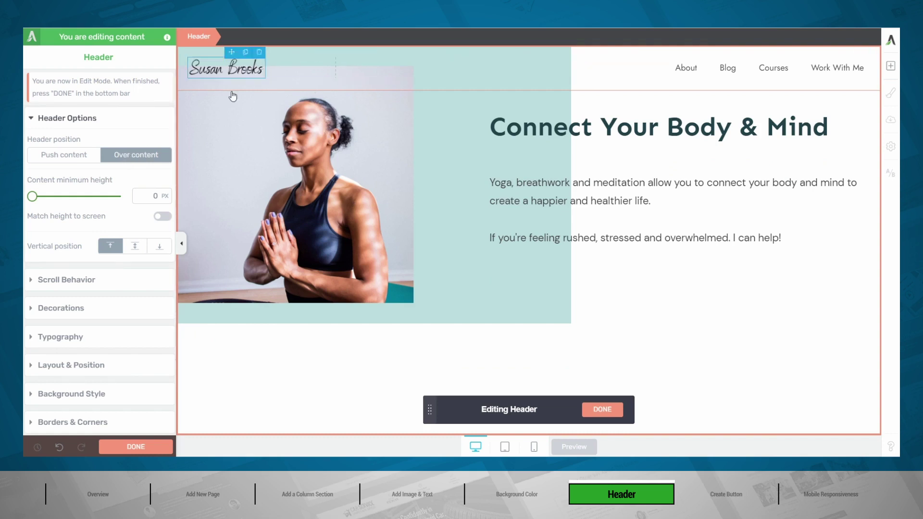
click(602, 410)
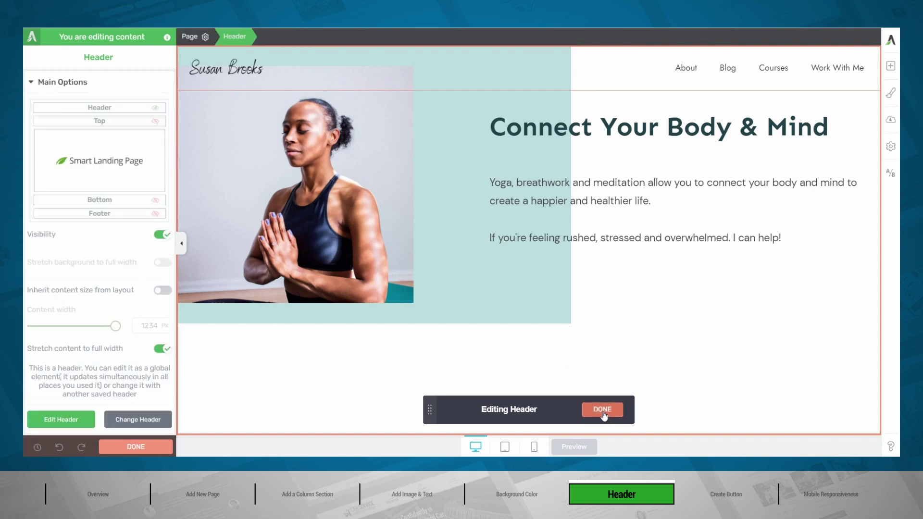
Step: Set the Background Section's top padding to 50 px and check the spacing below the header on the widened canvas
click(473, 318)
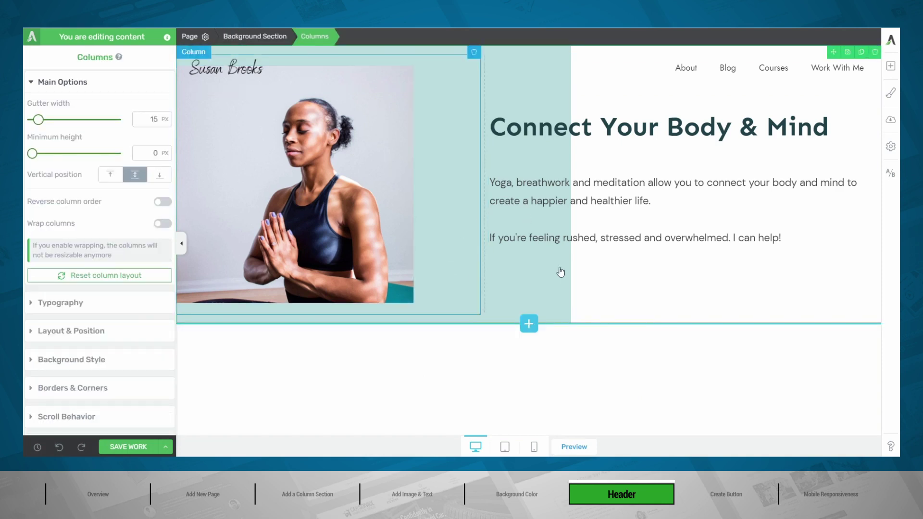
click(560, 237)
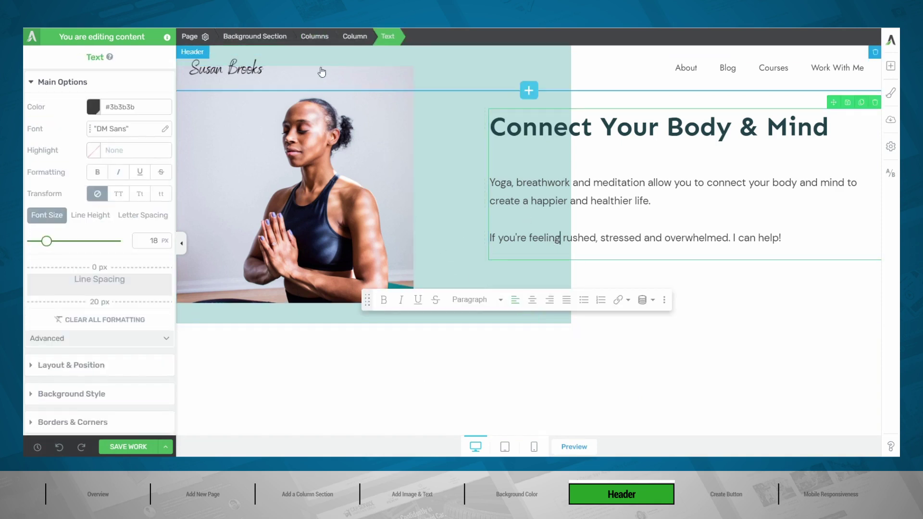
click(259, 40)
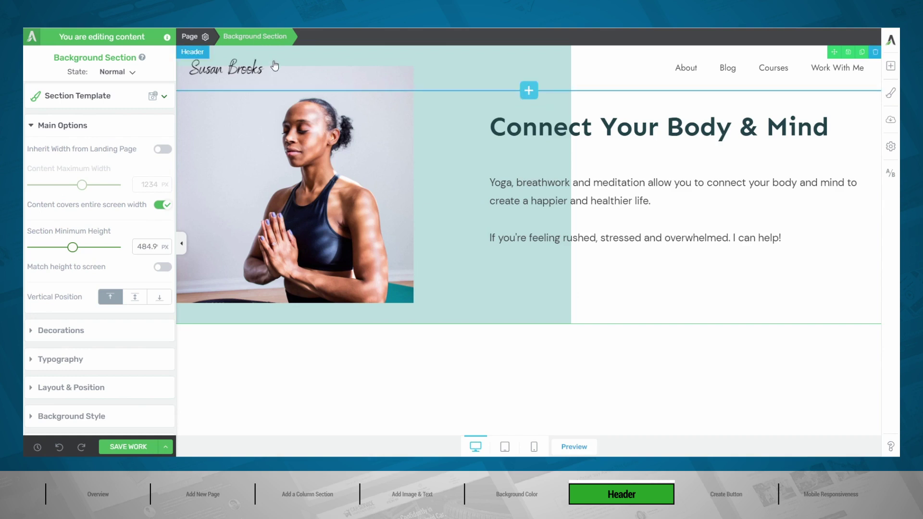
click(80, 388)
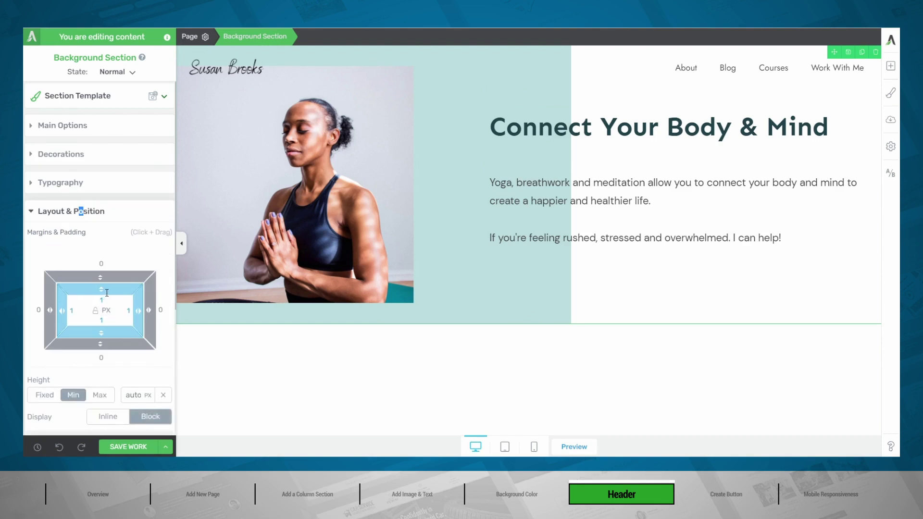
drag(106, 291, 107, 346)
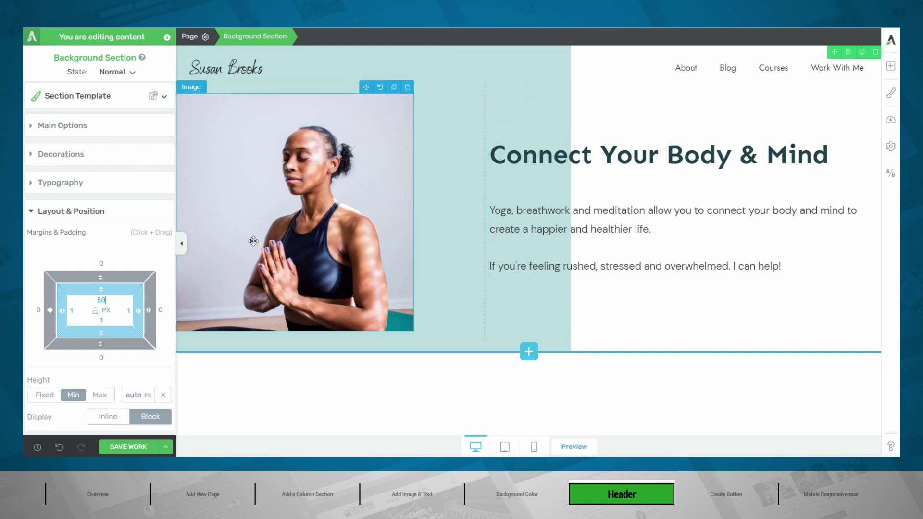
click(181, 244)
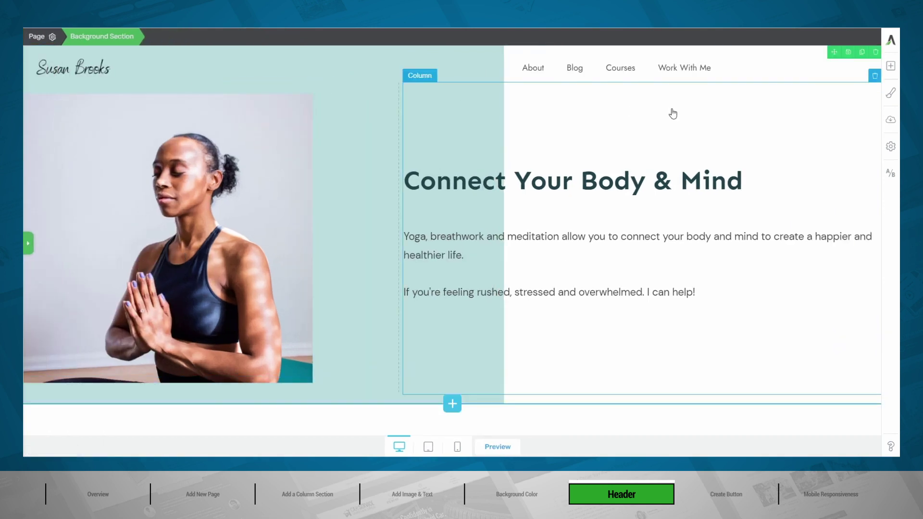
click(28, 252)
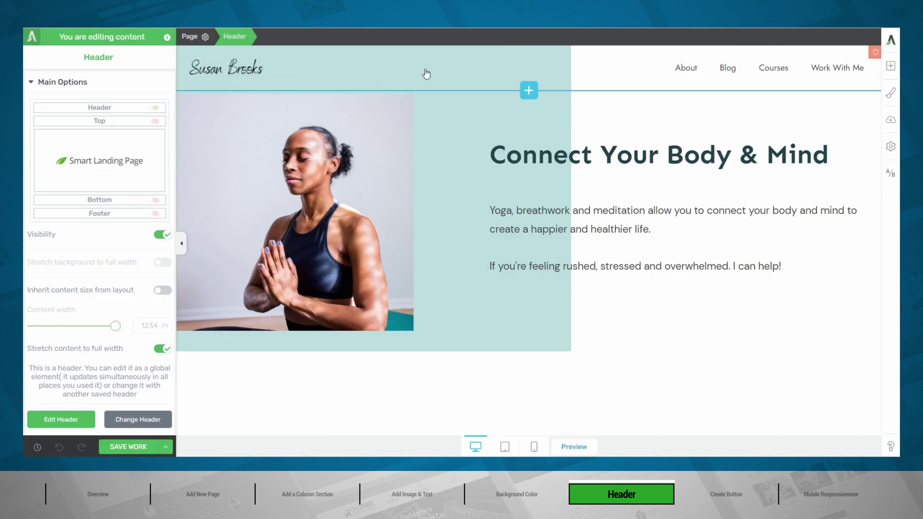
Step: Open the header for editing and inspect the colour and opacity of its background
click(62, 420)
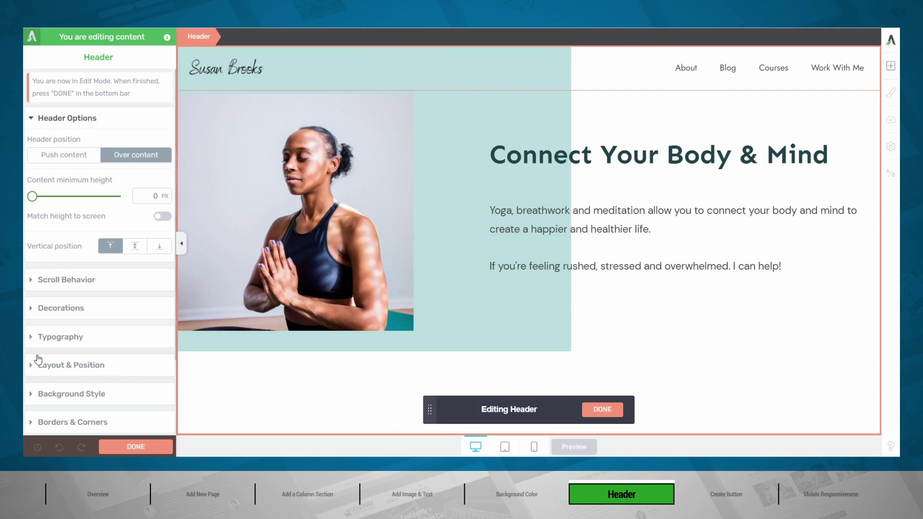
click(75, 398)
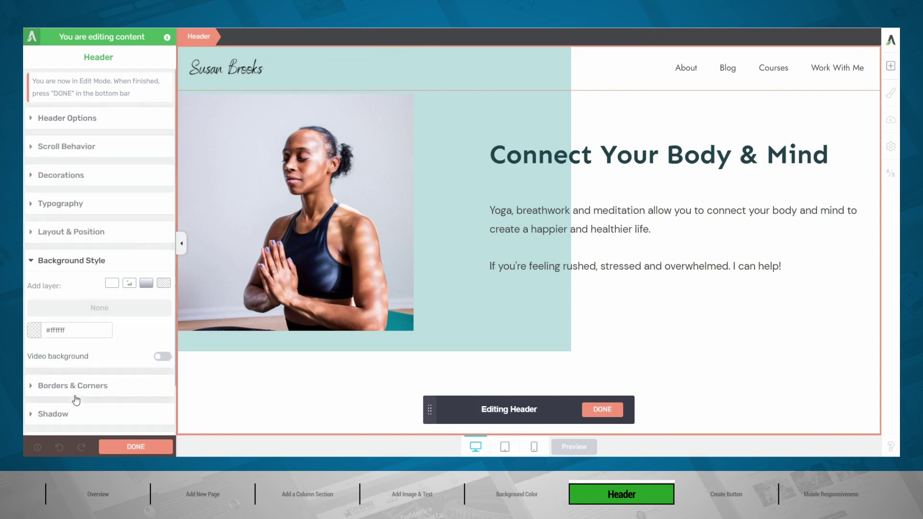
click(34, 332)
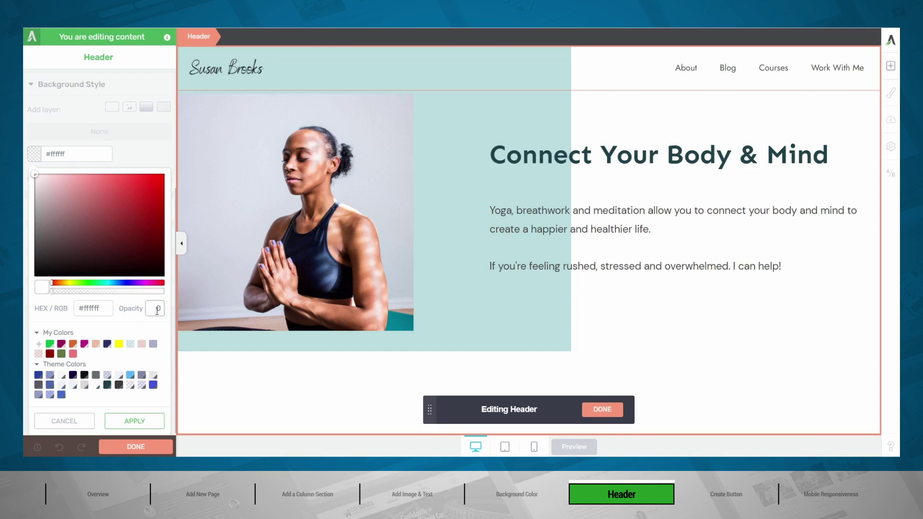
drag(51, 291, 25, 295)
mouse_move(42, 289)
click(42, 288)
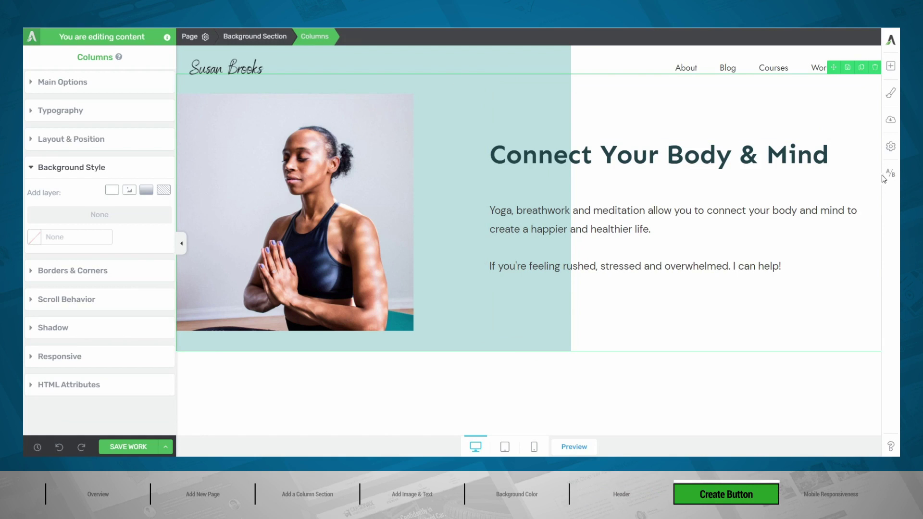
Step: Add a button below the paragraphs in the text column and apply the Ghost button template to it
click(892, 67)
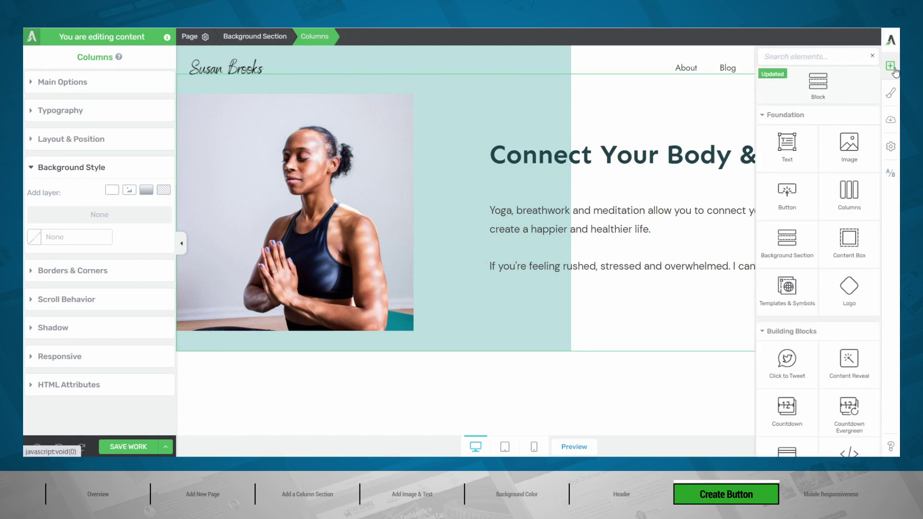
drag(786, 144, 544, 286)
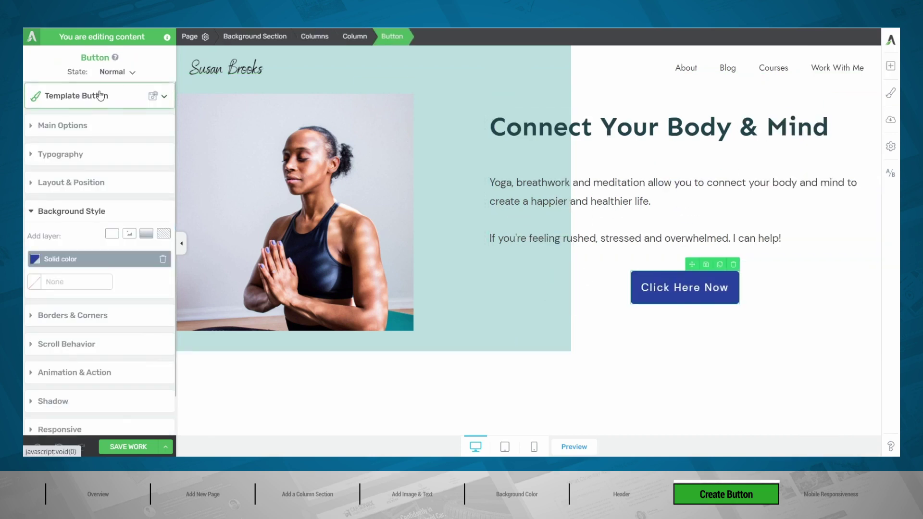
click(100, 95)
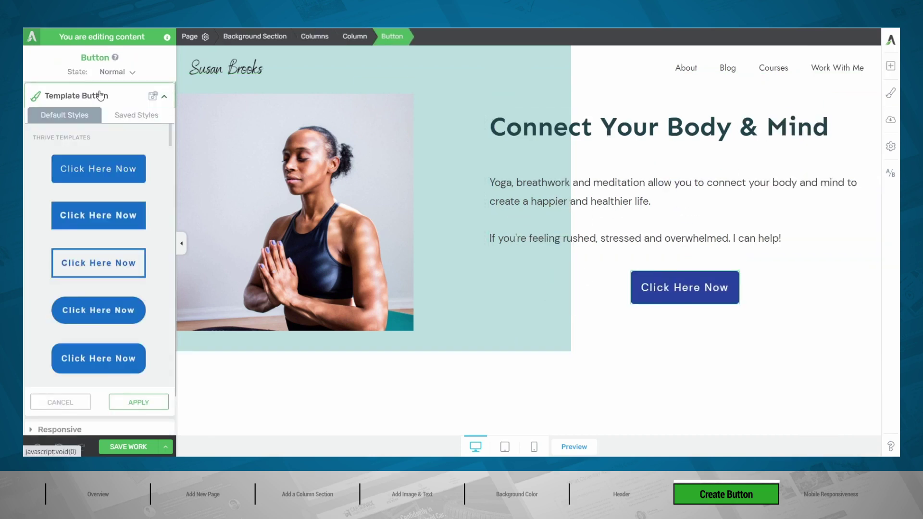
click(118, 278)
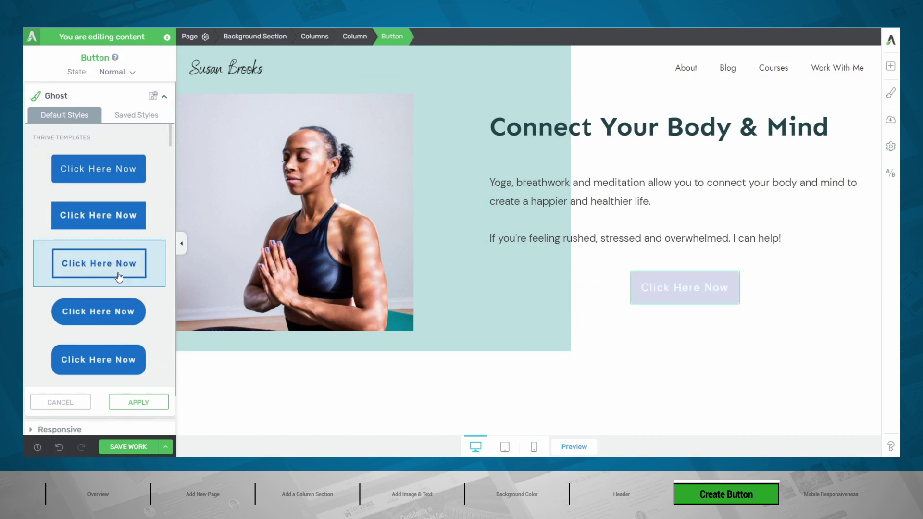
click(141, 403)
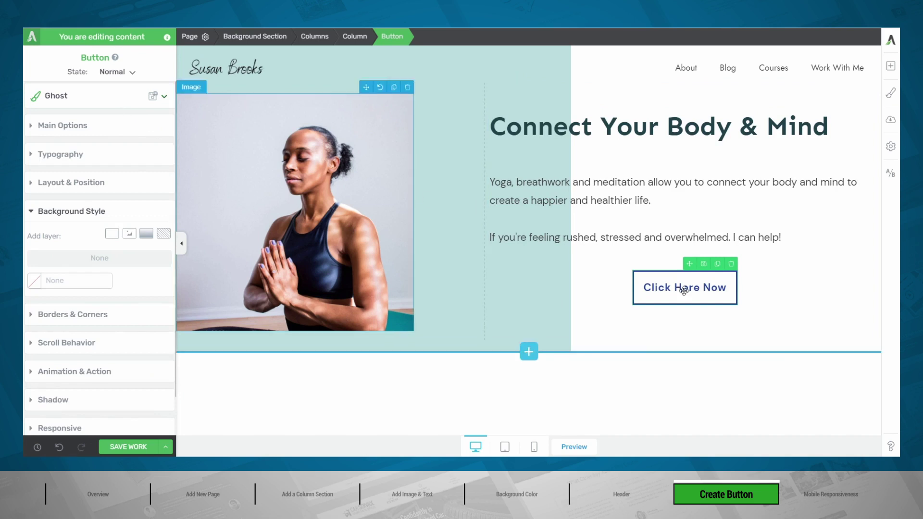
Step: Change the button's colour to the dark grey theme colour and align the button to the left of its column
click(66, 126)
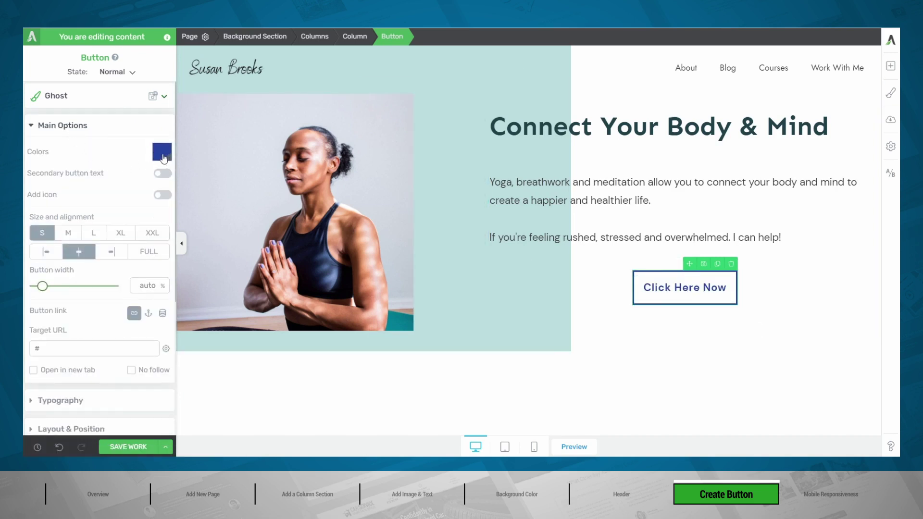
click(163, 160)
click(119, 375)
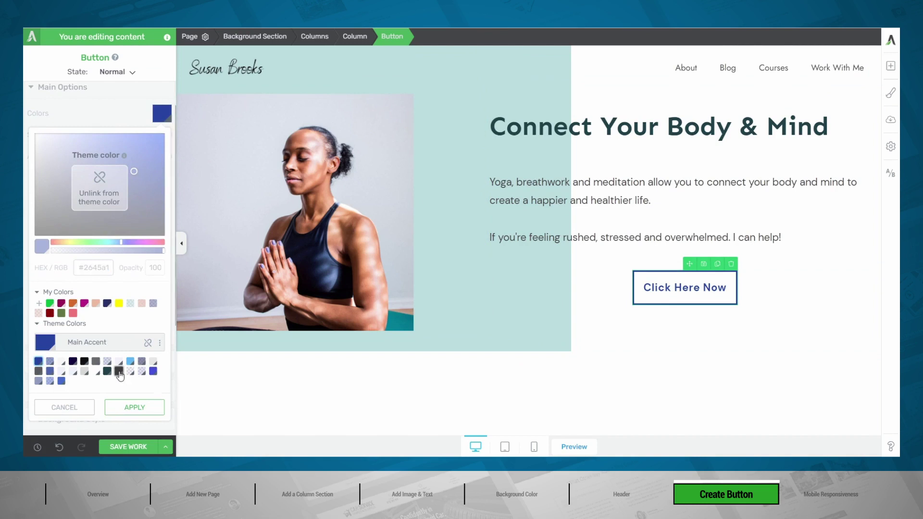
click(134, 408)
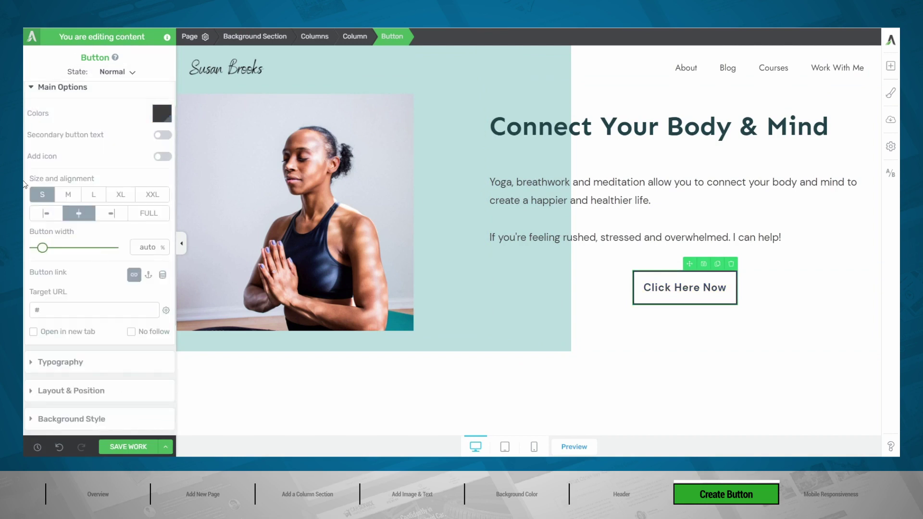
click(45, 218)
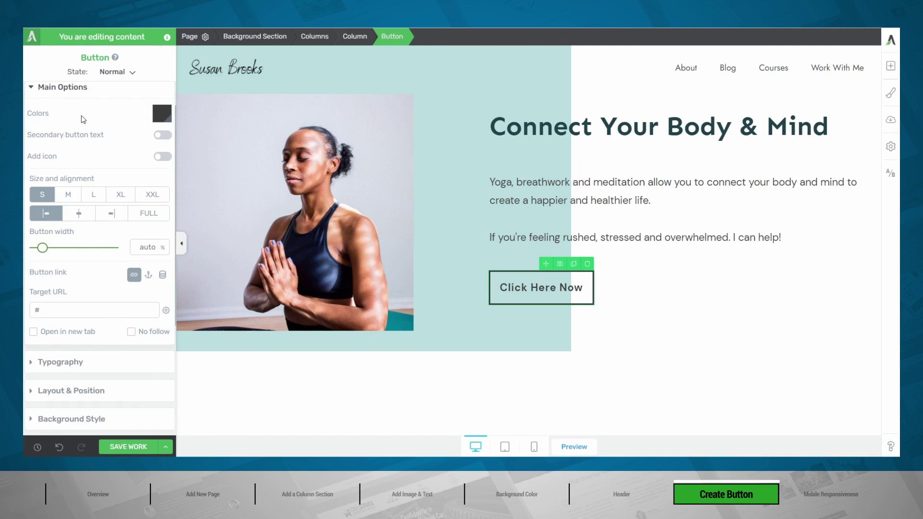
Step: Check the button on the reference design page, then add a drop shadow at 321° in Turbo yellow #fff000 to the Click Here Now button
scroll(82, 115, down, 4)
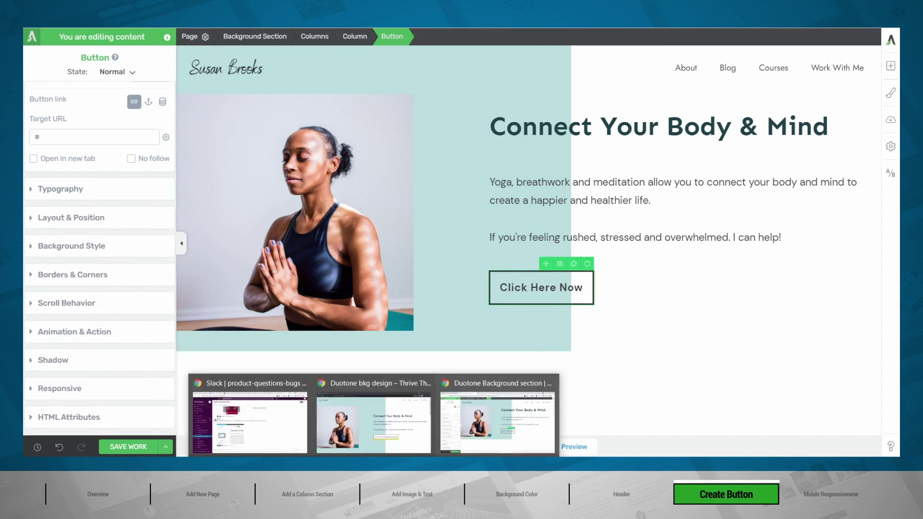
click(390, 442)
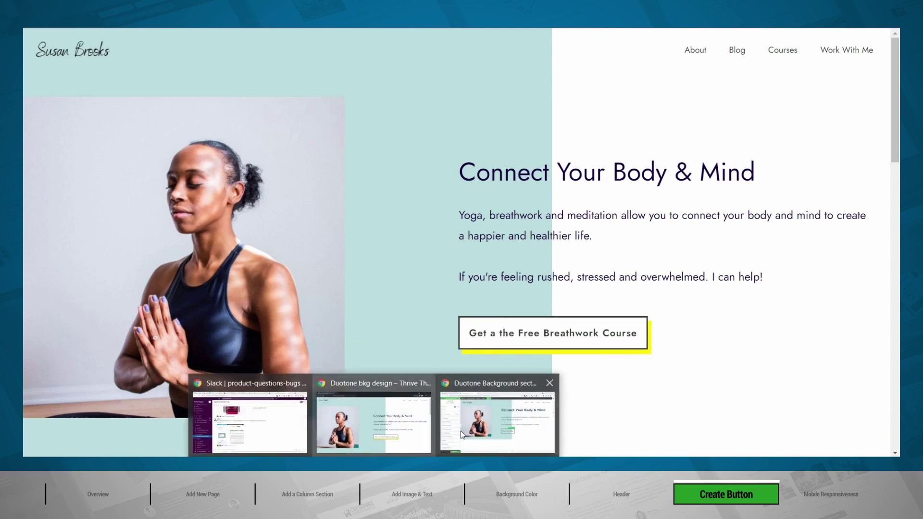
click(460, 431)
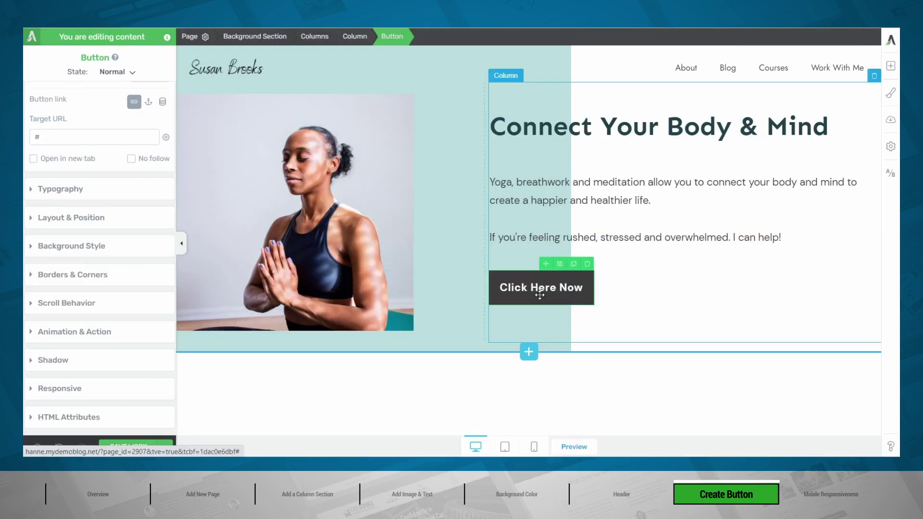
click(62, 360)
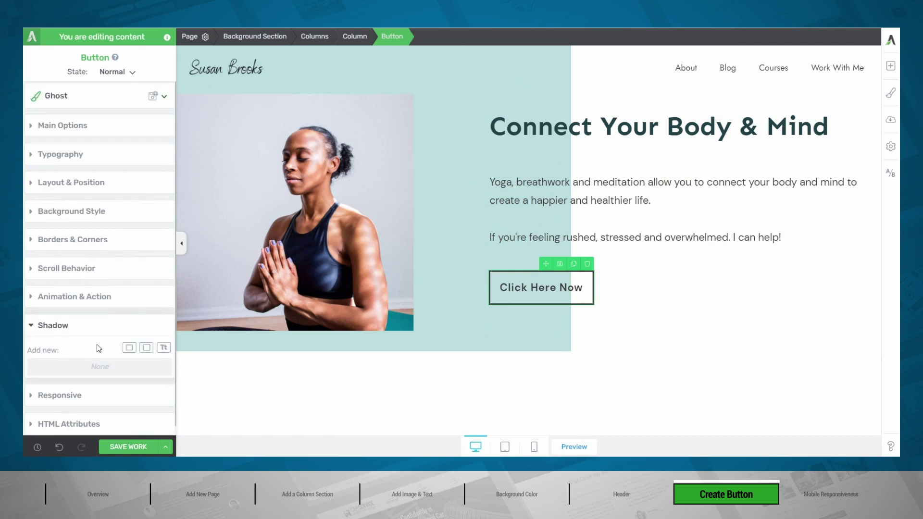
click(147, 352)
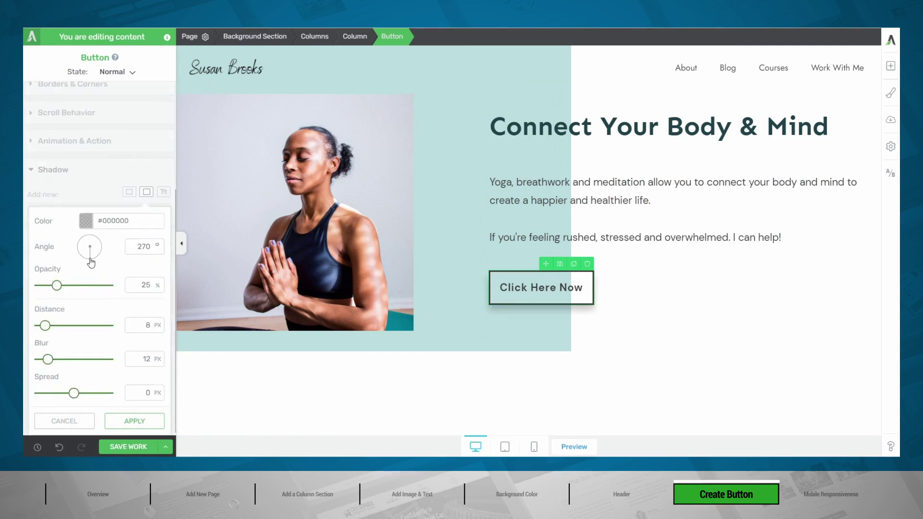
drag(91, 262, 103, 260)
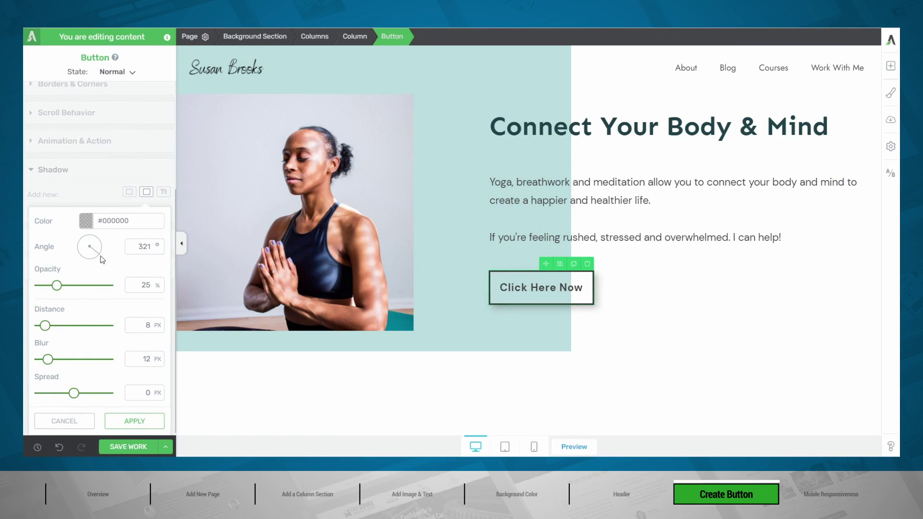
click(89, 227)
scroll(109, 307, down, 2)
click(120, 347)
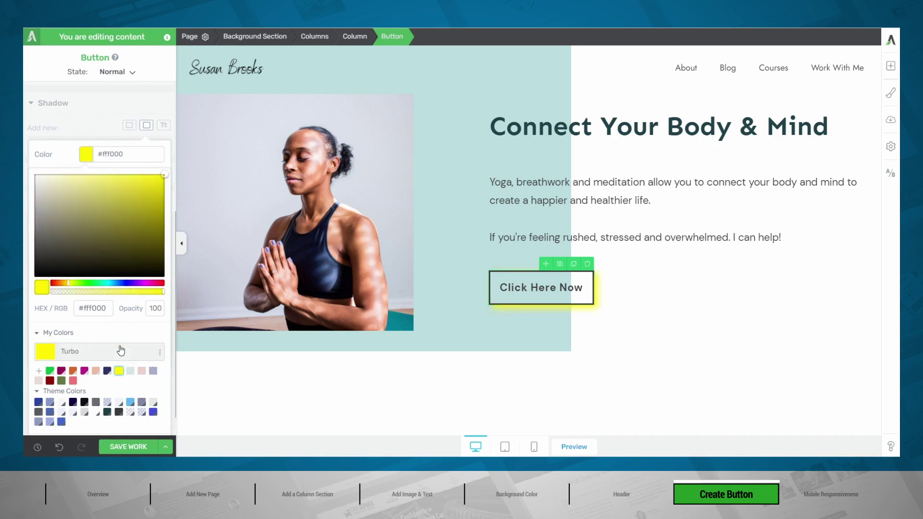
scroll(121, 413, down, 1)
click(135, 422)
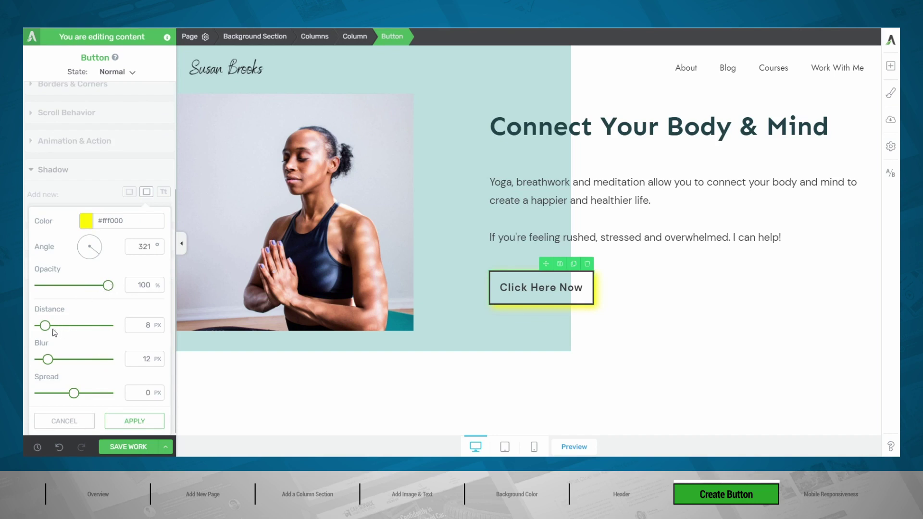
Step: Set the drop shadow's distance to 10 px and its blur to 0 px, and fine-tune the shadow's angle
text(10)
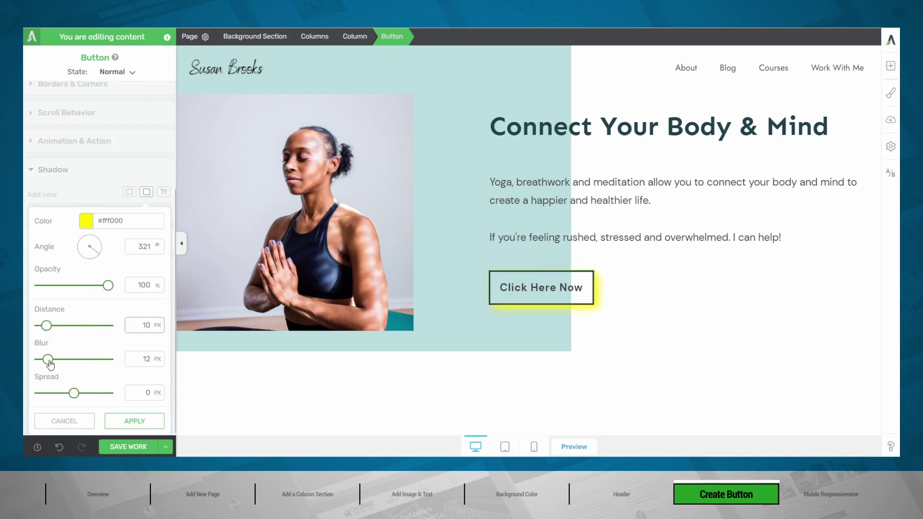
drag(48, 359, 25, 366)
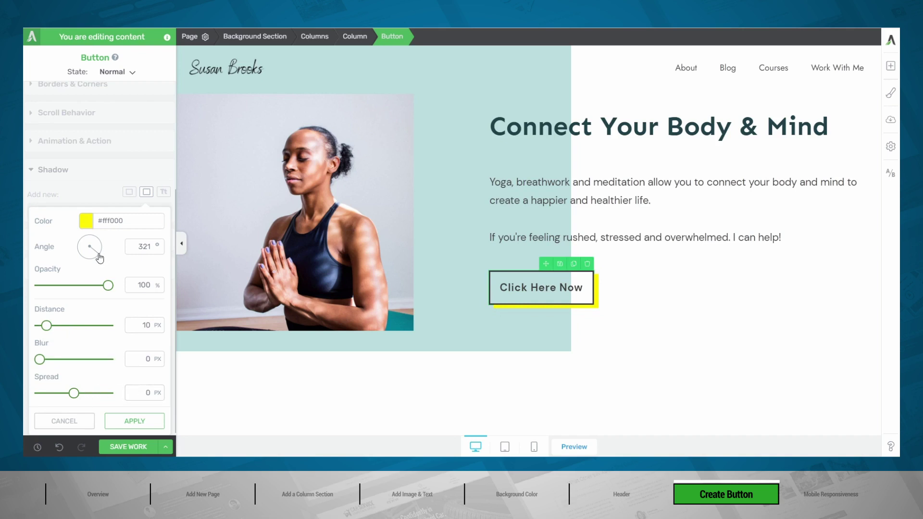
mouse_move(99, 258)
mouse_down()
mouse_move(86, 254)
mouse_move(98, 241)
mouse_move(76, 225)
mouse_move(117, 229)
mouse_move(111, 248)
mouse_move(94, 250)
mouse_move(102, 262)
mouse_up()
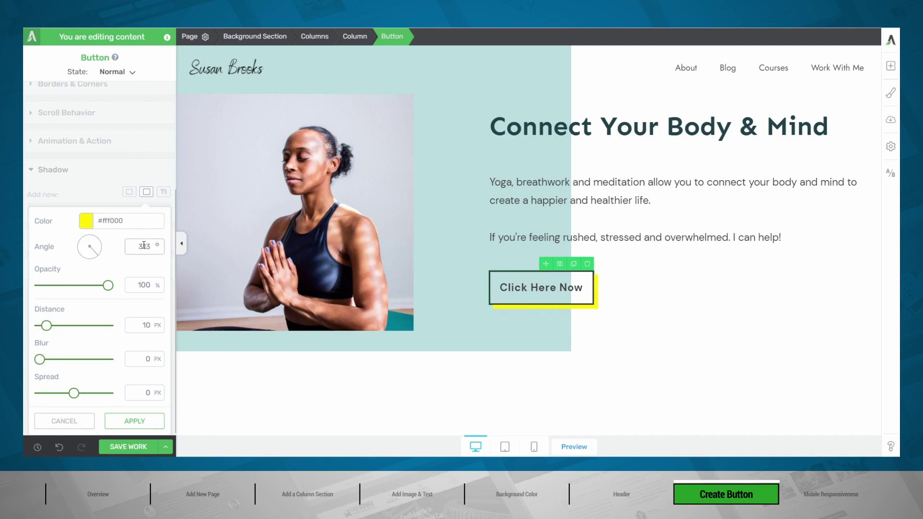
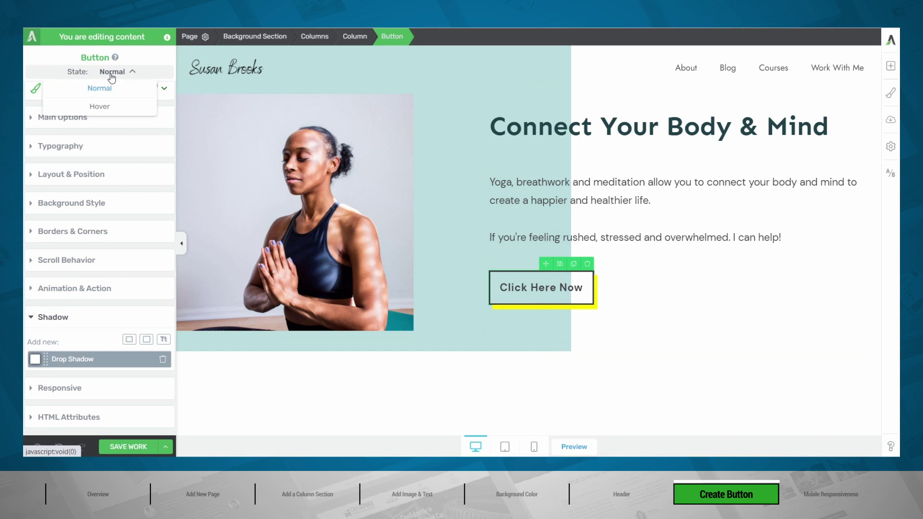
Step: In the button's Hover state, remove the drop shadow and change the solid background colour to Turbo yellow #fff000
click(101, 107)
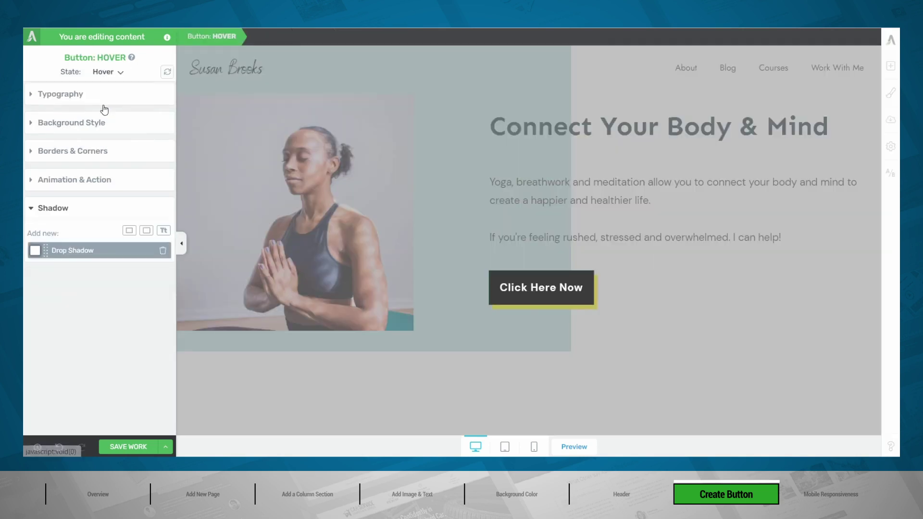
click(163, 251)
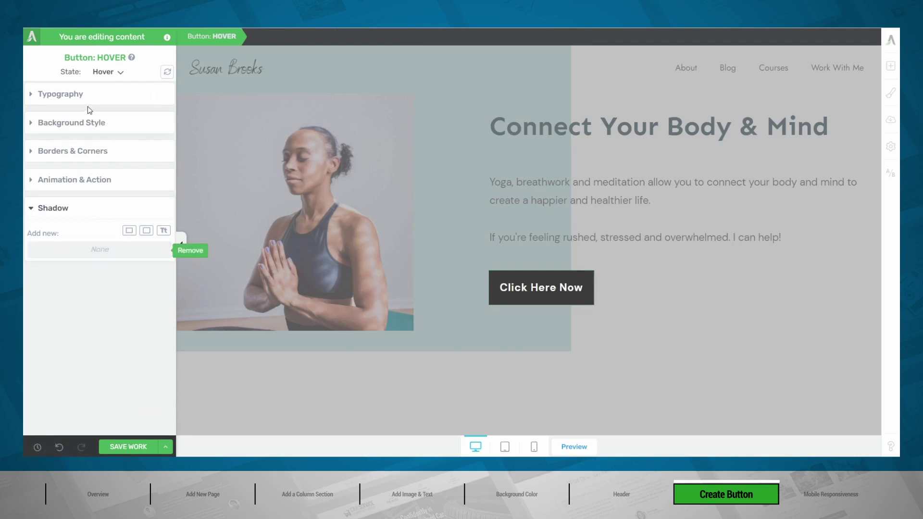
click(89, 124)
click(70, 177)
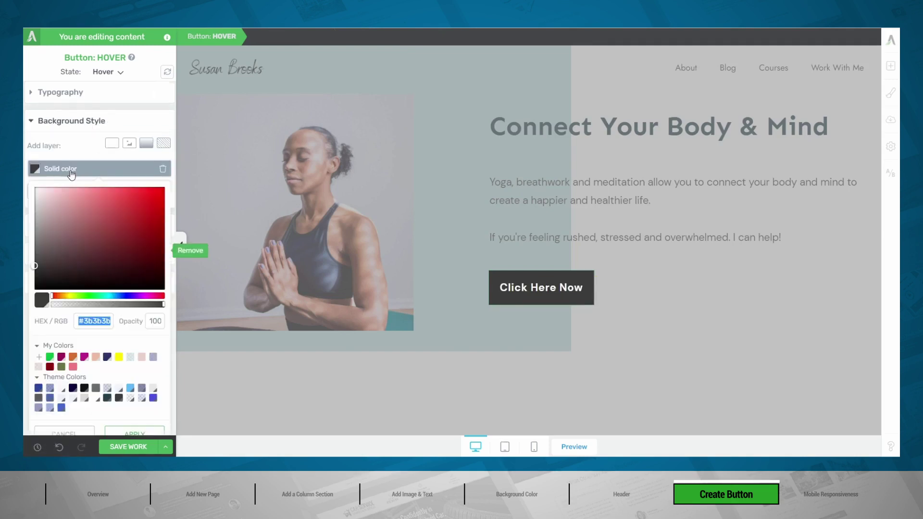
click(118, 345)
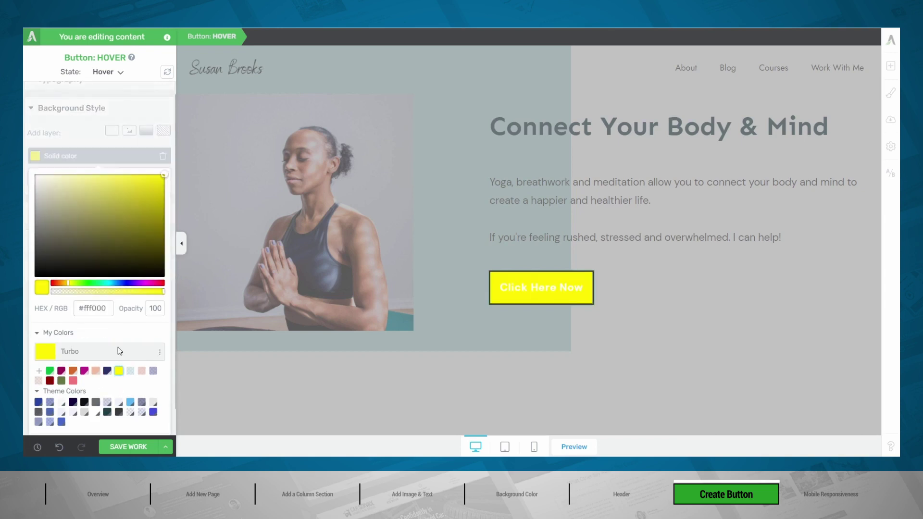
click(130, 422)
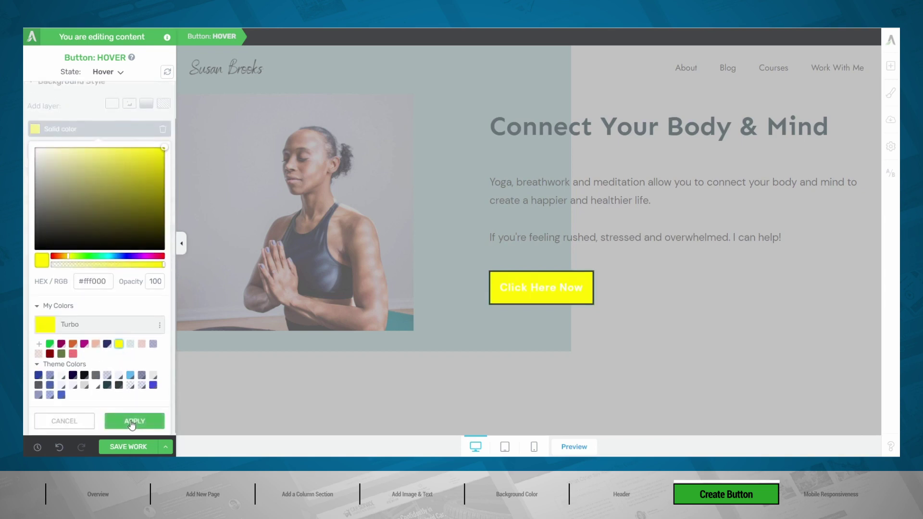
Step: Change the border colour of the button's Hover state to Turbo yellow
click(85, 229)
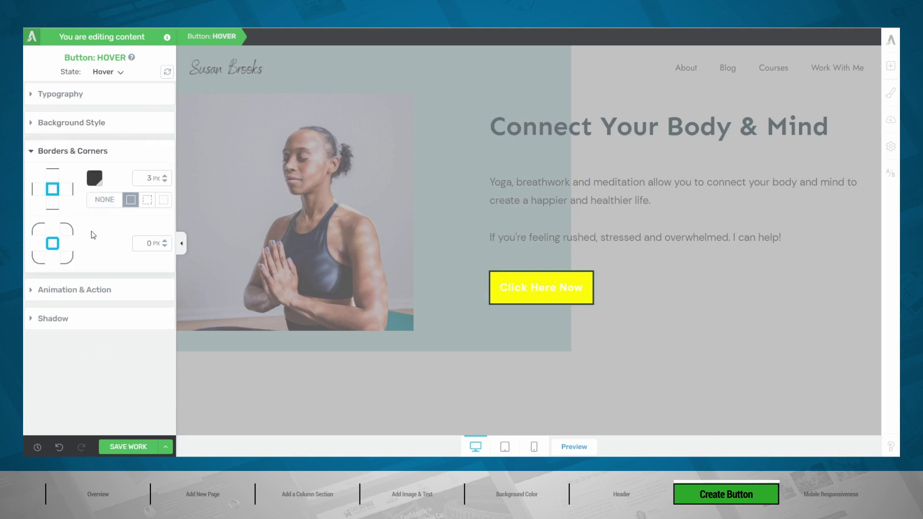
click(94, 178)
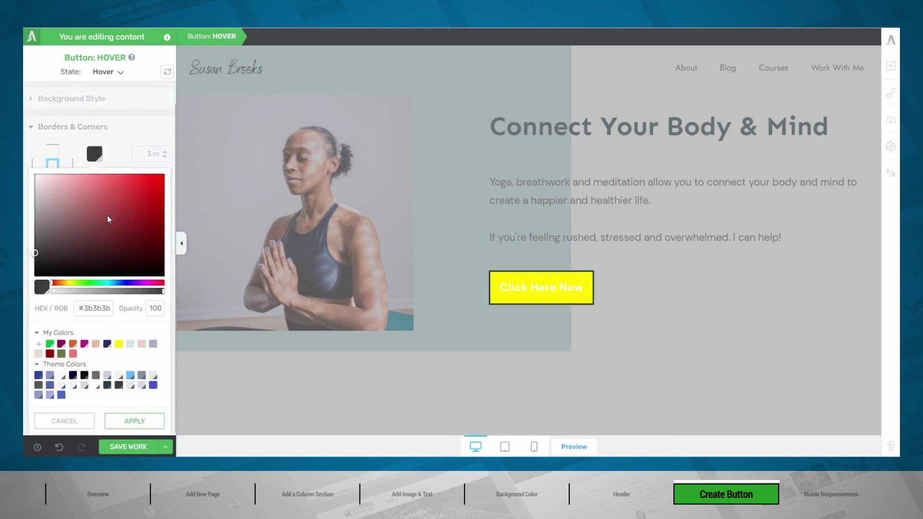
click(119, 344)
click(133, 419)
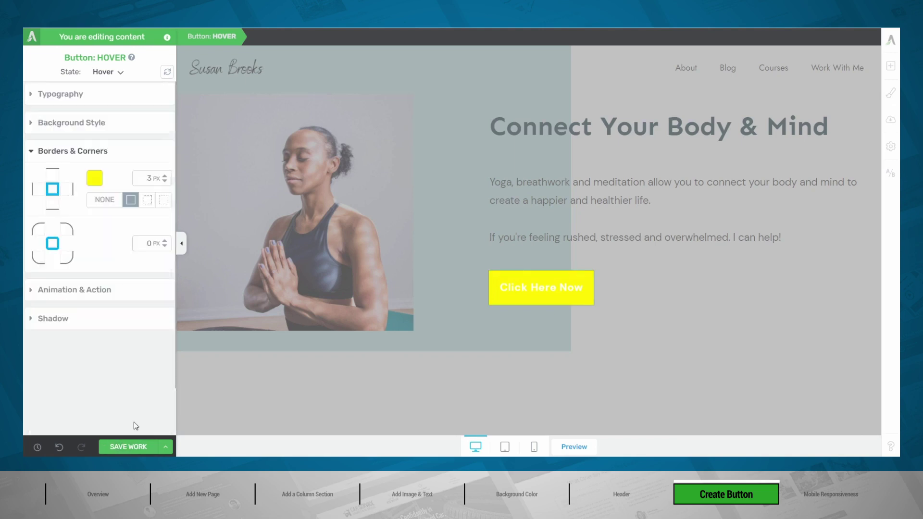
Step: Set the text colour of the button's Hover state to the dark grey theme colour General Texts 02
click(82, 96)
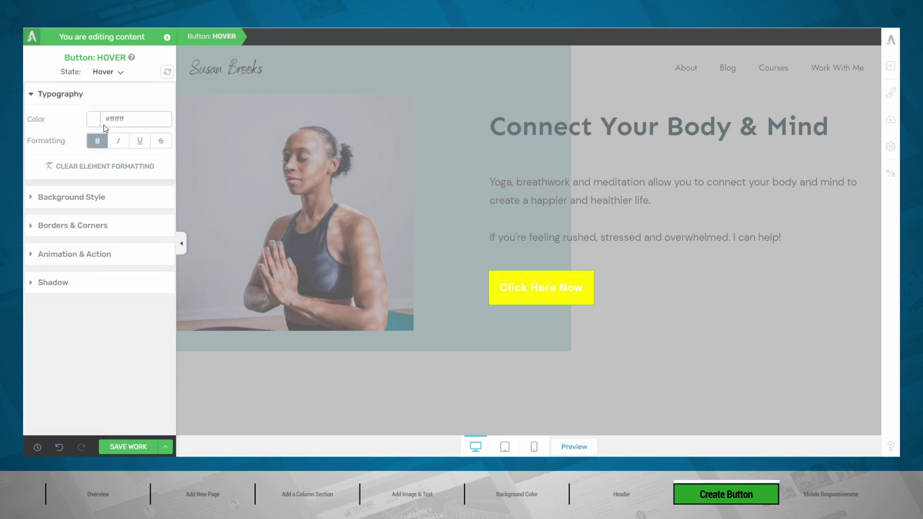
click(93, 119)
click(119, 351)
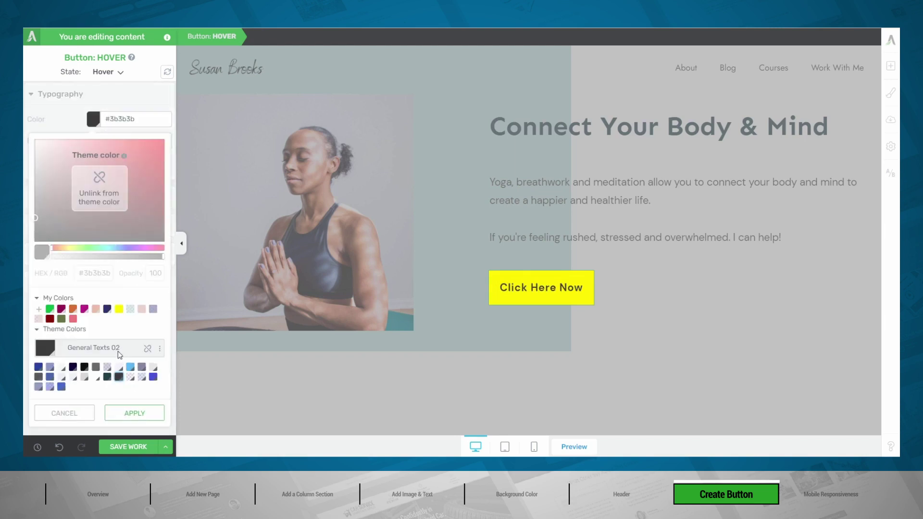
click(125, 413)
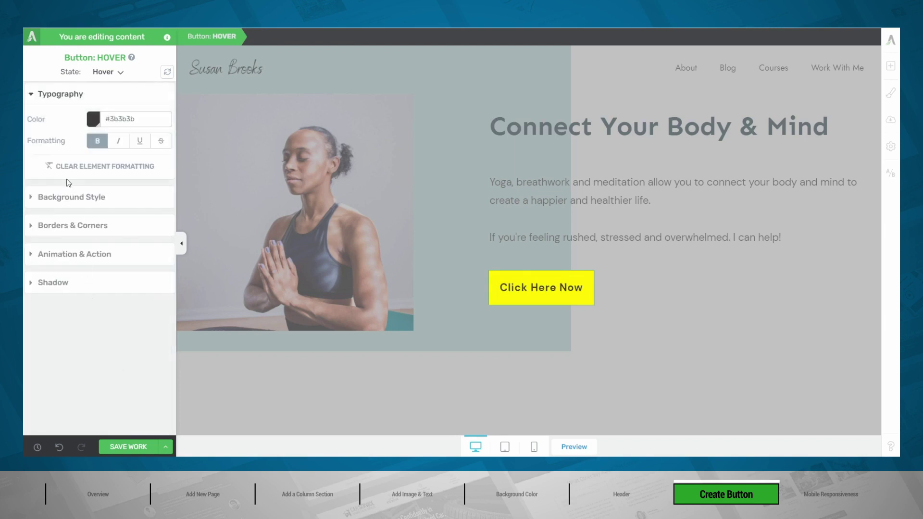
Step: Check the Sweep to top hover animation and the typography settings of the button's Hover state
click(86, 254)
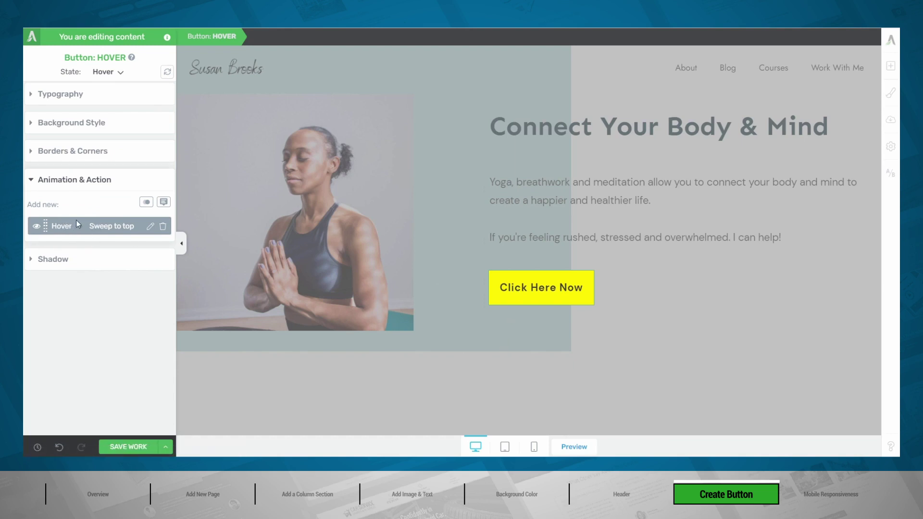
click(35, 229)
click(111, 97)
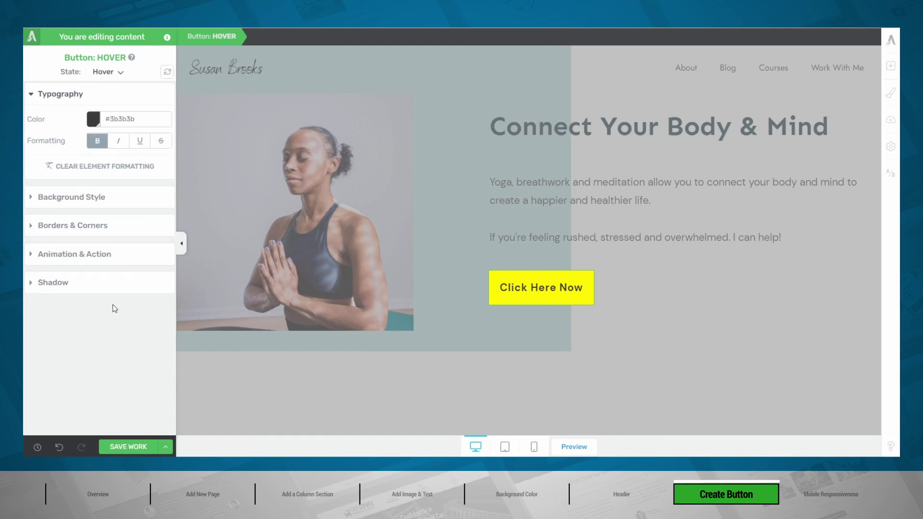
Step: Return the button to its Normal state, change its text to "Get Your Free Discovery Course Today!" and open its main options
click(116, 79)
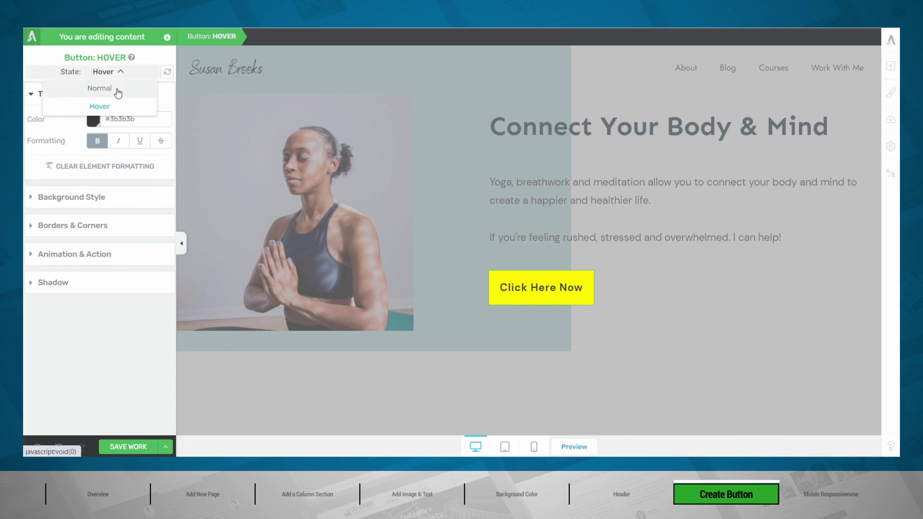
click(117, 89)
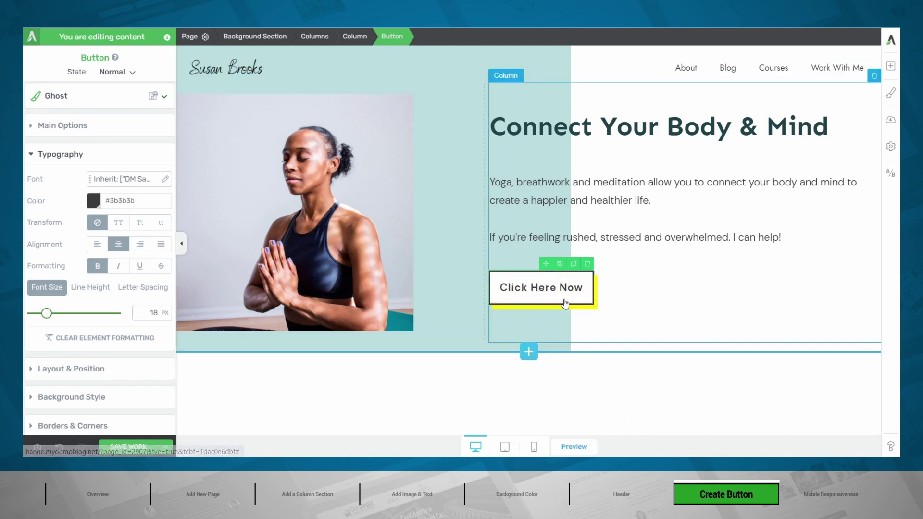
click(537, 286)
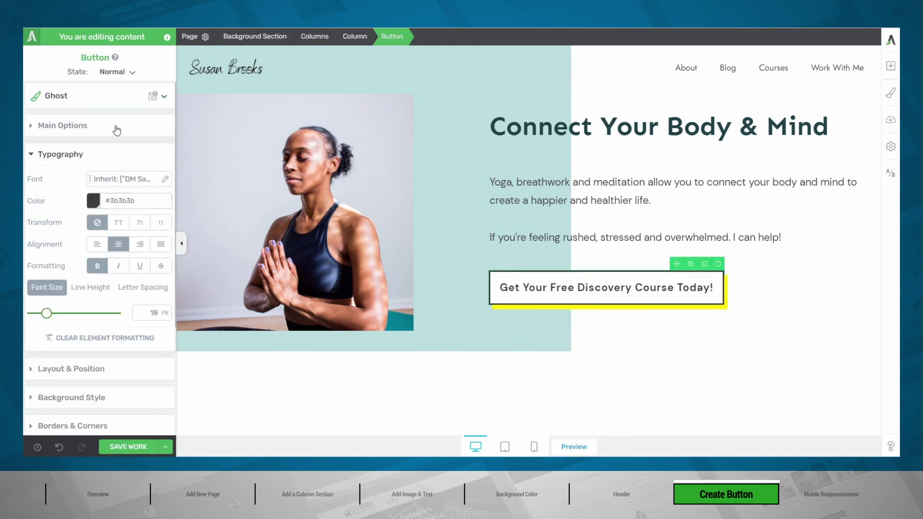
click(116, 128)
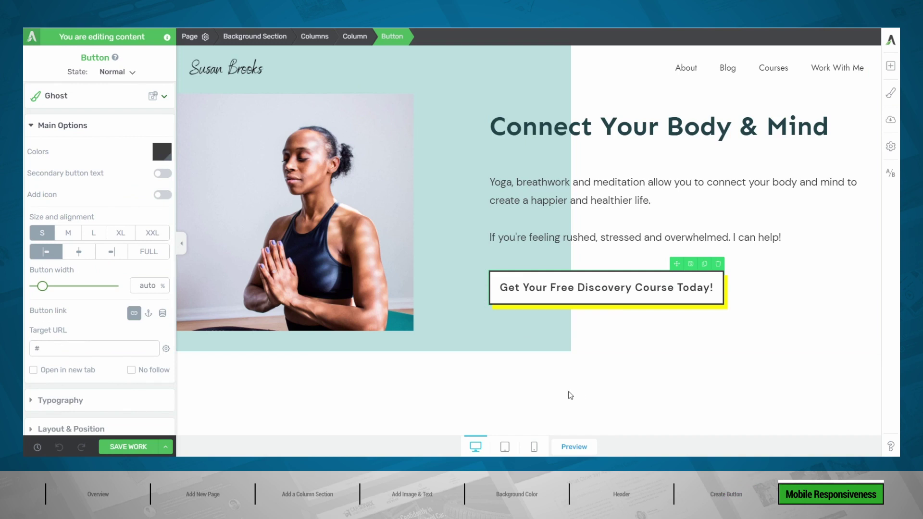
Step: In the tablet view, set the Background Section's top padding to 75 px and check the hero layout
click(505, 447)
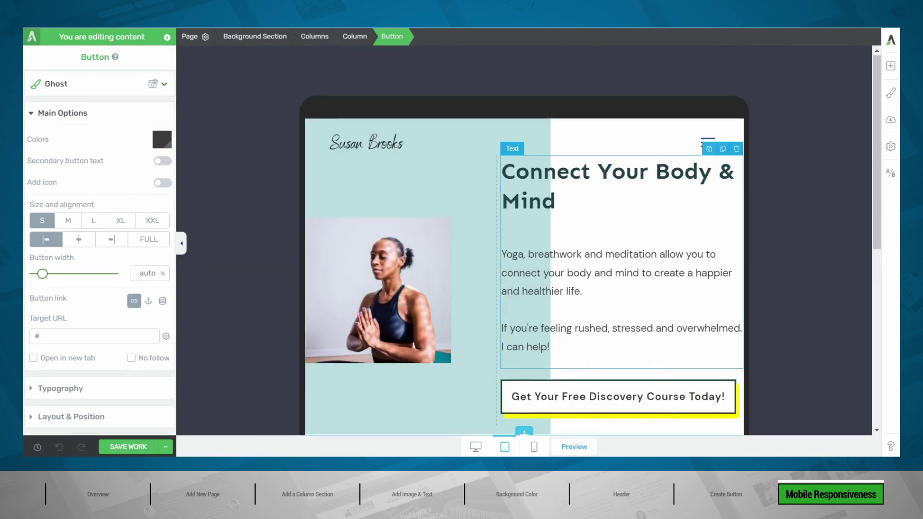
scroll(663, 163, down, 3)
scroll(663, 163, up, 3)
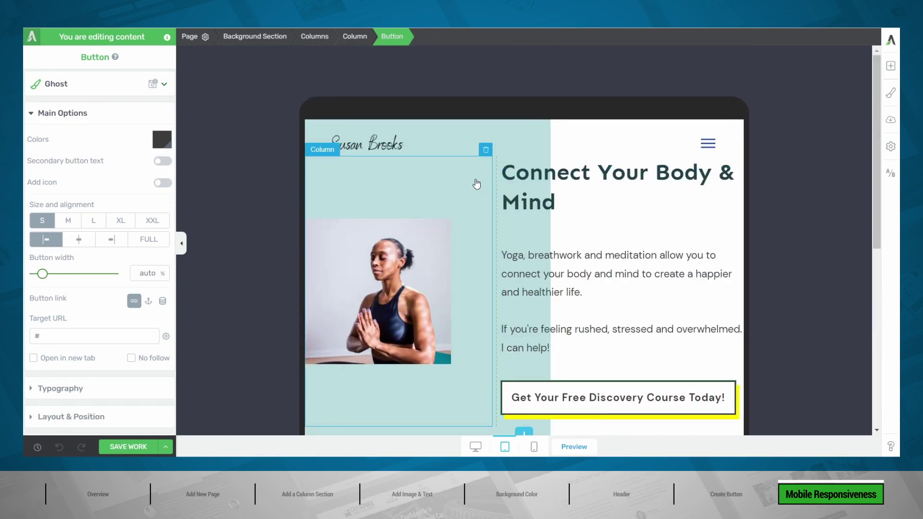
click(444, 187)
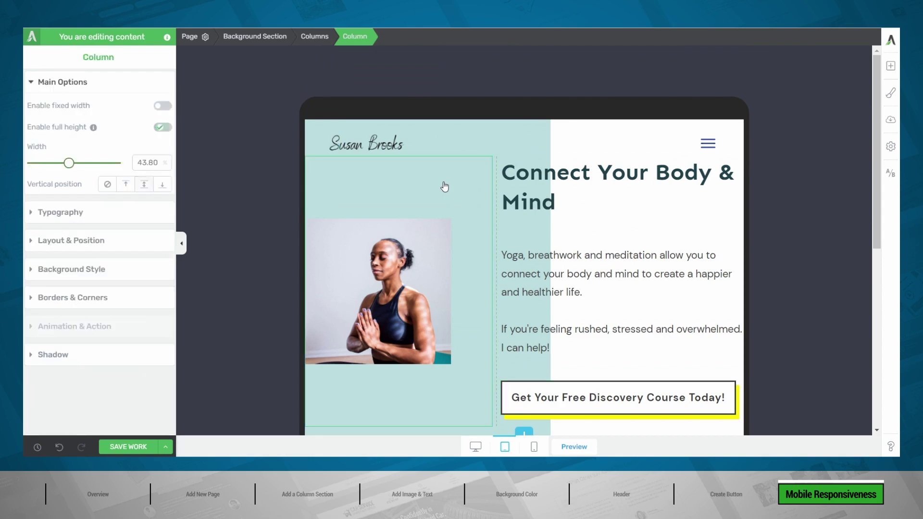
click(273, 44)
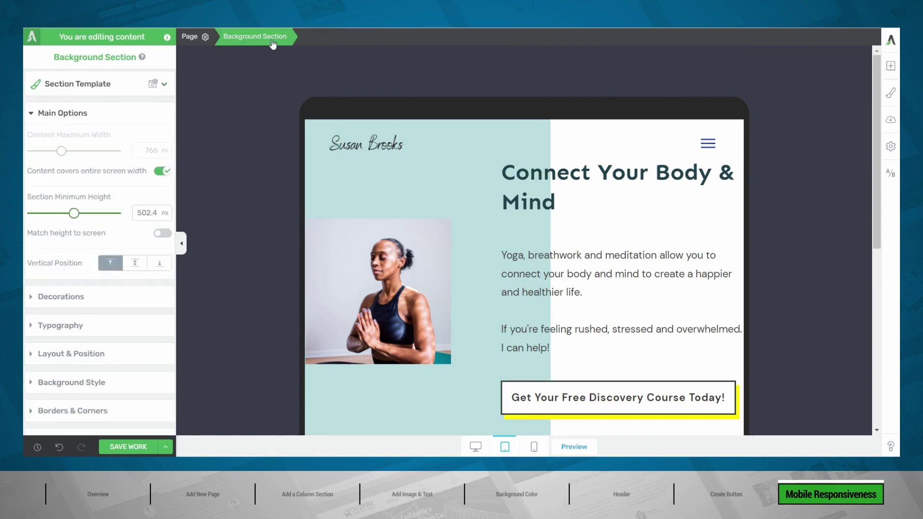
click(90, 355)
drag(102, 288, 98, 305)
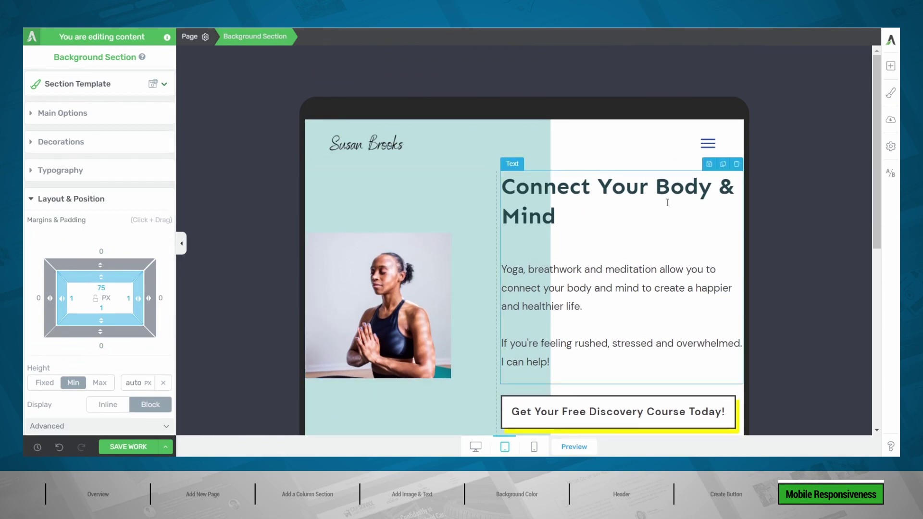
scroll(667, 203, down, 2)
scroll(667, 202, up, 2)
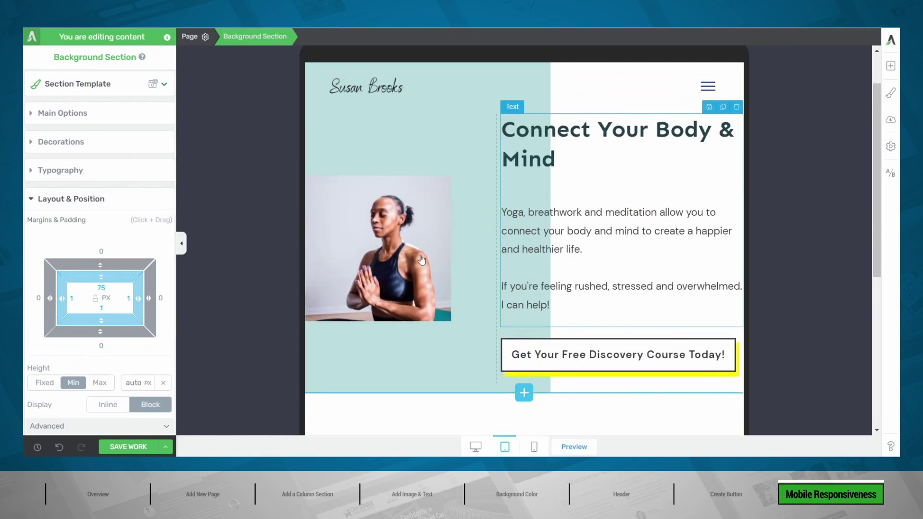
Step: Switch to the mobile view and examine how the hero image, text and button stack
click(534, 451)
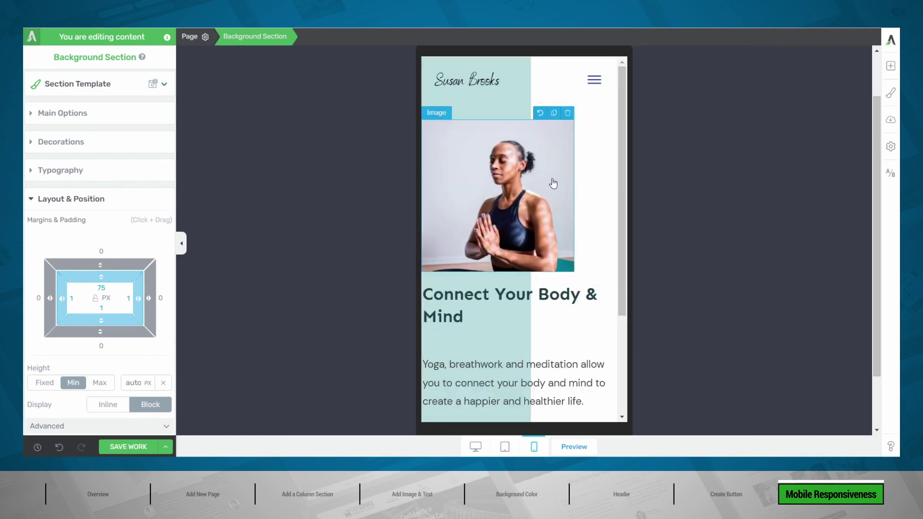
scroll(553, 183, down, 3)
scroll(528, 158, up, 2)
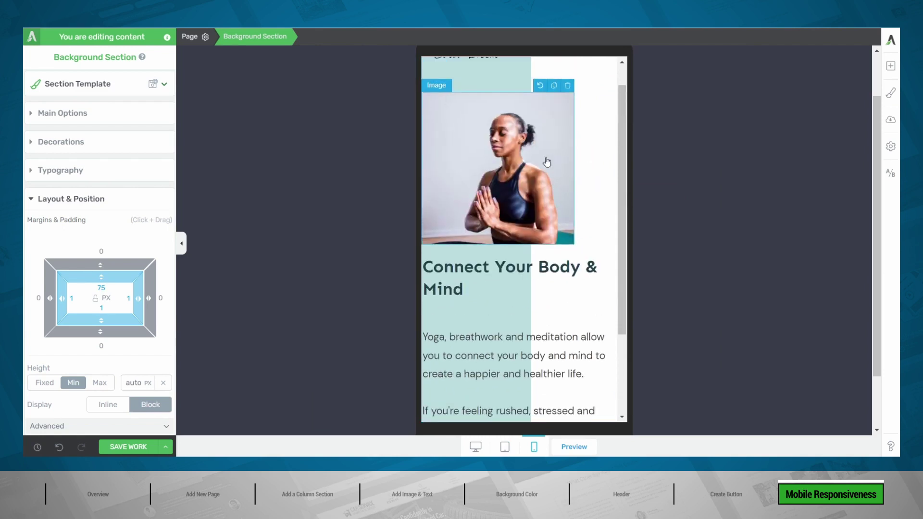
scroll(524, 151, down, 3)
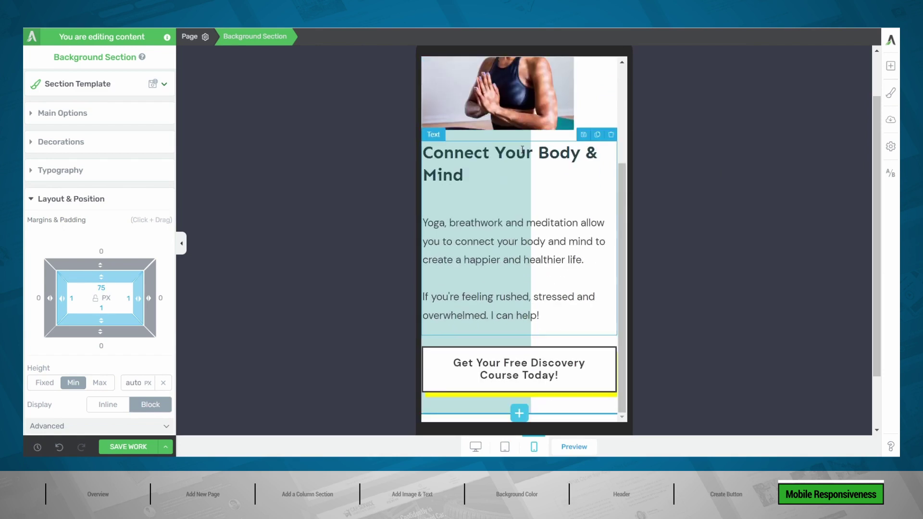
scroll(538, 246, up, 4)
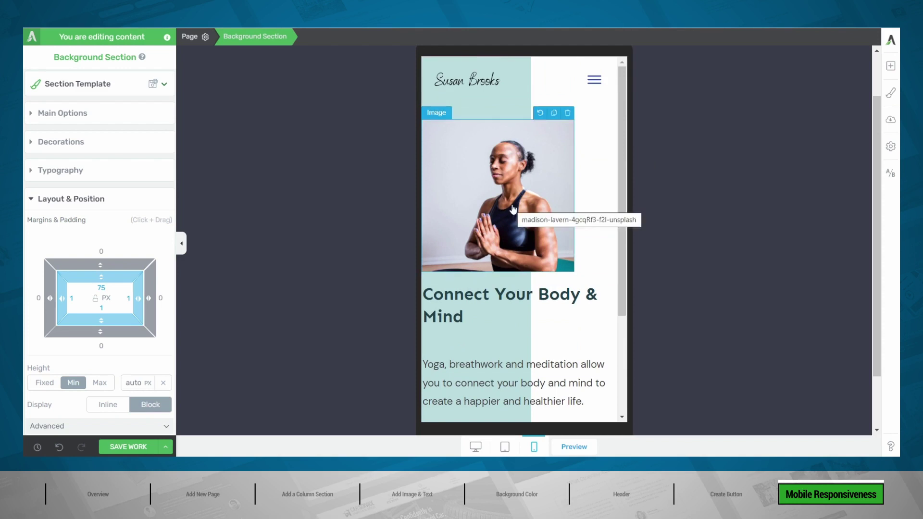
Step: Try reversing the column order of the hero's Columns element in the mobile view, then restore the original order
click(527, 299)
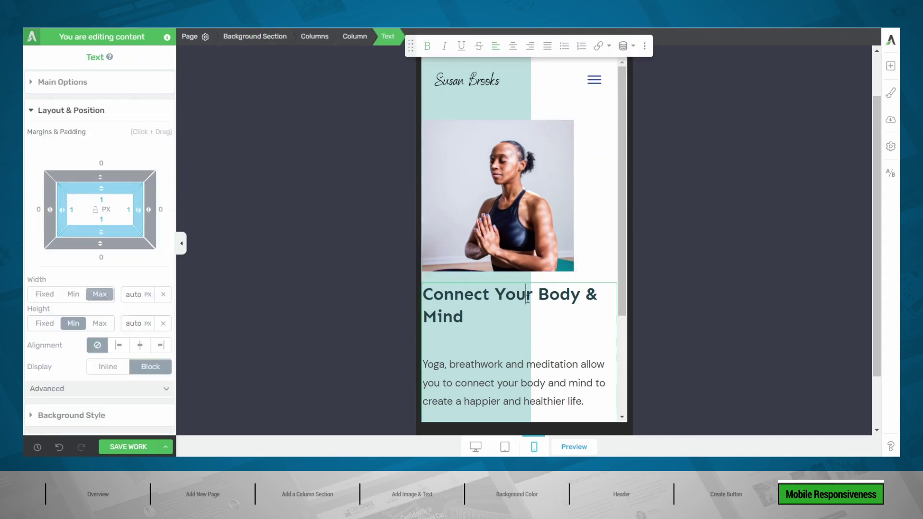
click(322, 37)
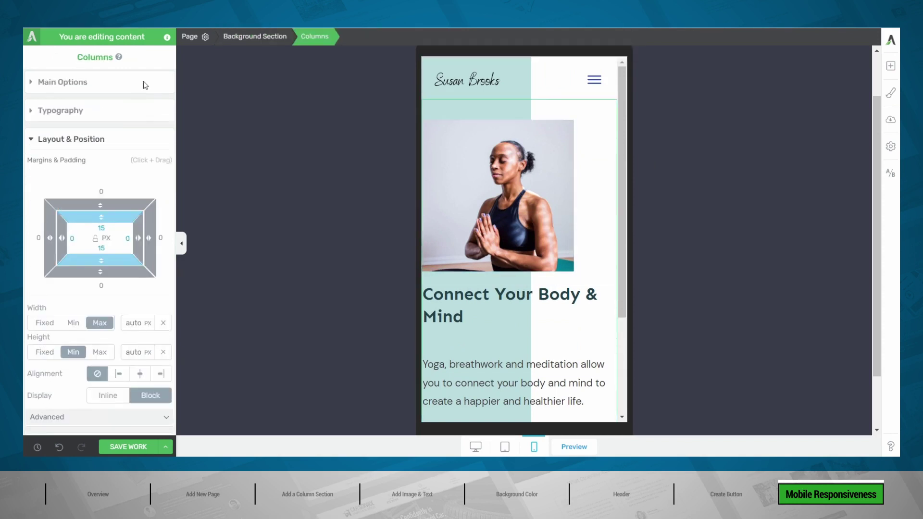
click(74, 86)
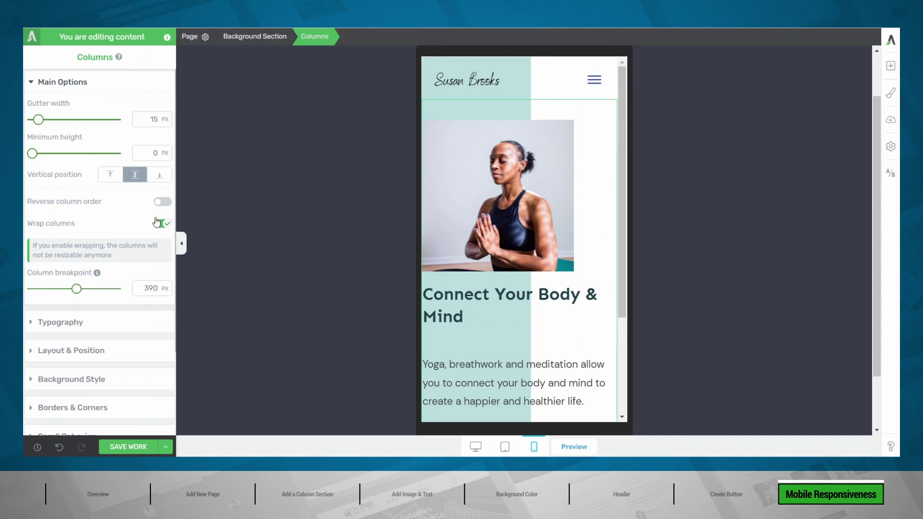
click(163, 202)
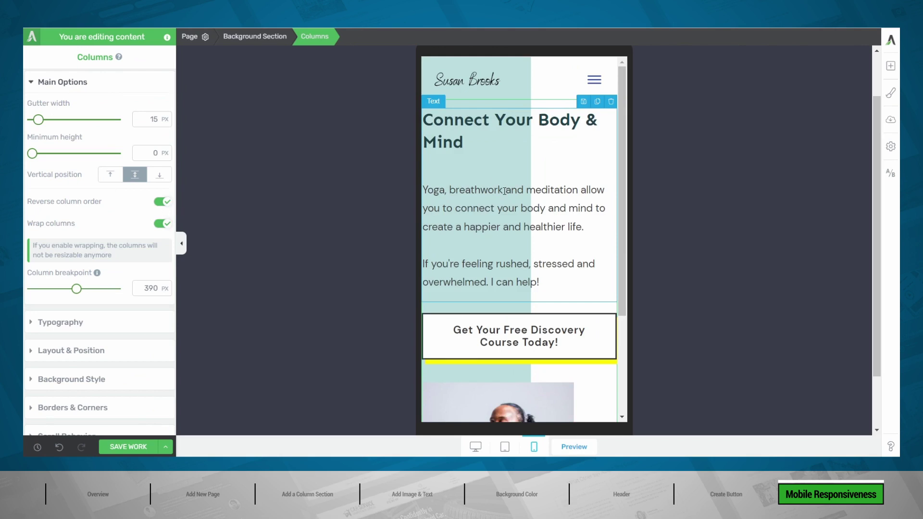
scroll(505, 191, down, 5)
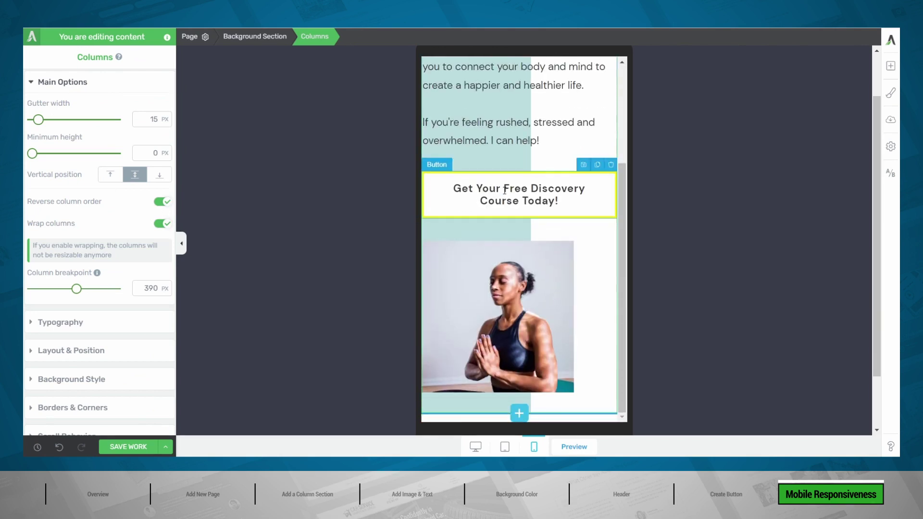
scroll(505, 216, up, 5)
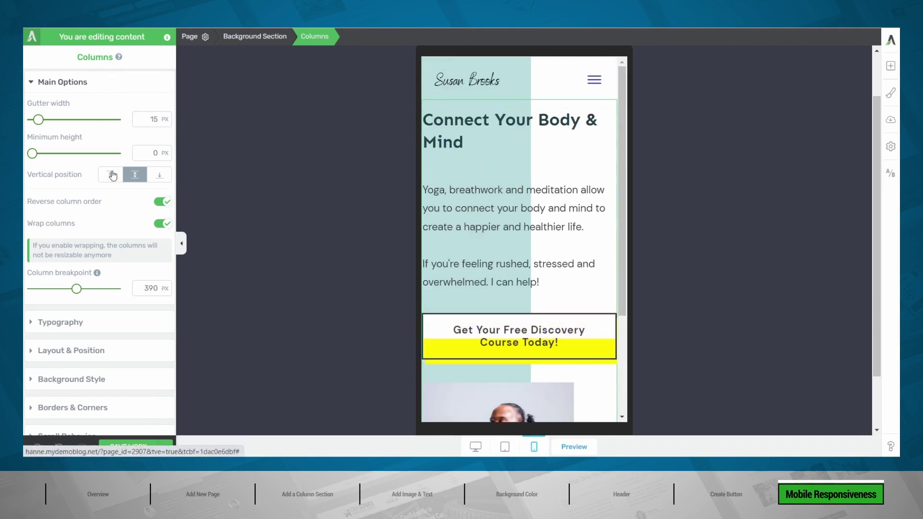
click(162, 204)
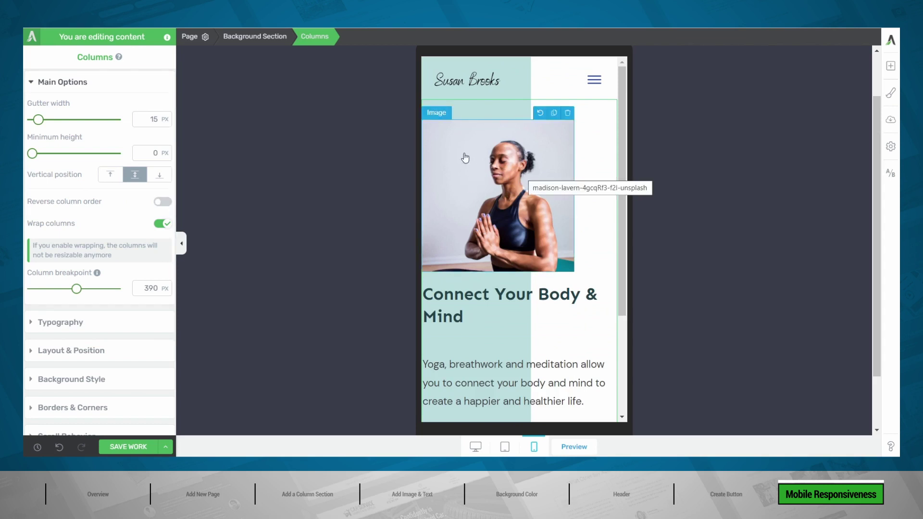
Step: Hide the hero image on mobile so that it is visible on Desktop & Tablet only
click(496, 173)
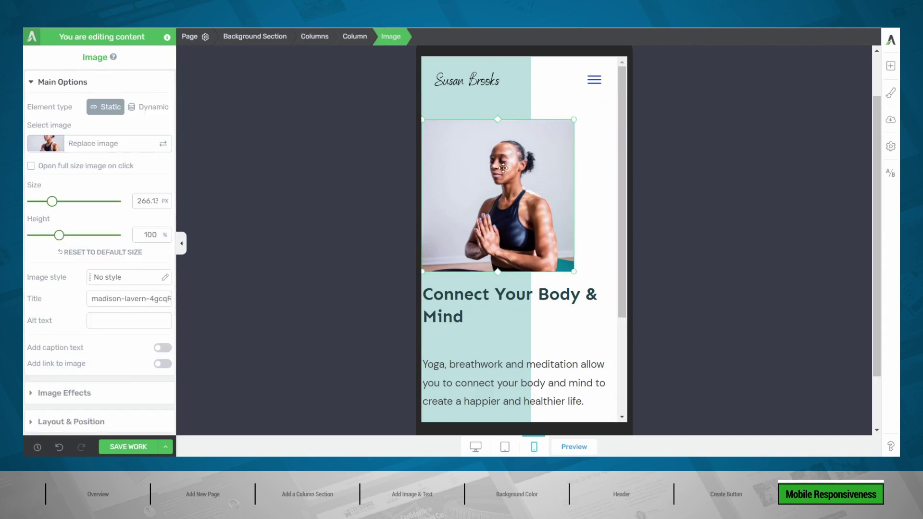
scroll(84, 252, down, 4)
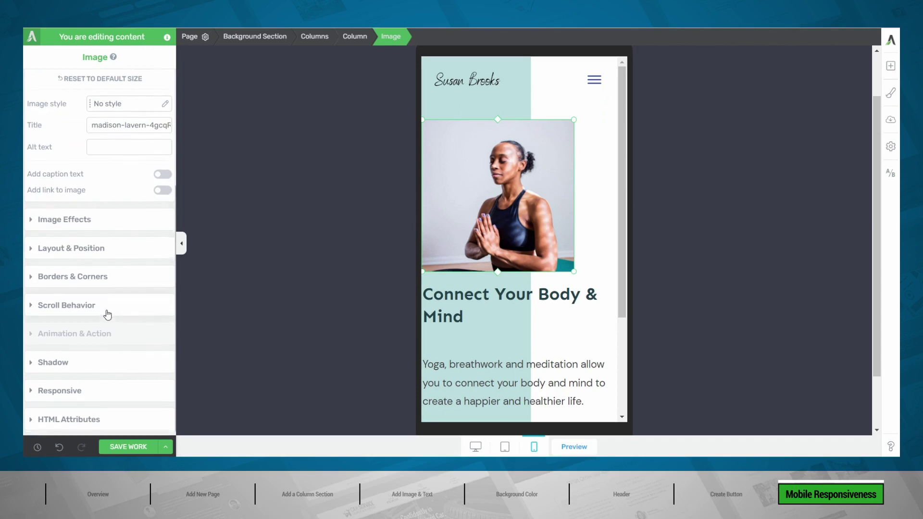
click(90, 390)
click(159, 311)
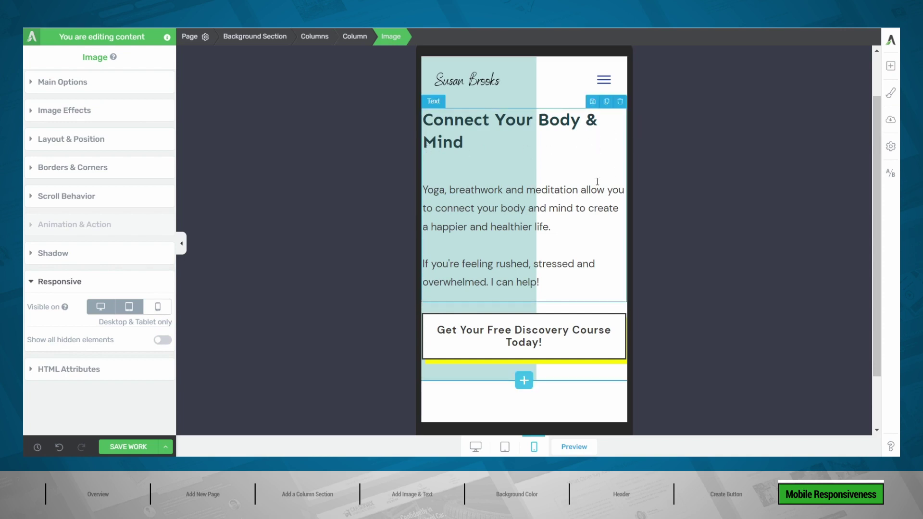
Step: Set the text column's left and right padding to 10 px in the mobile view
click(495, 155)
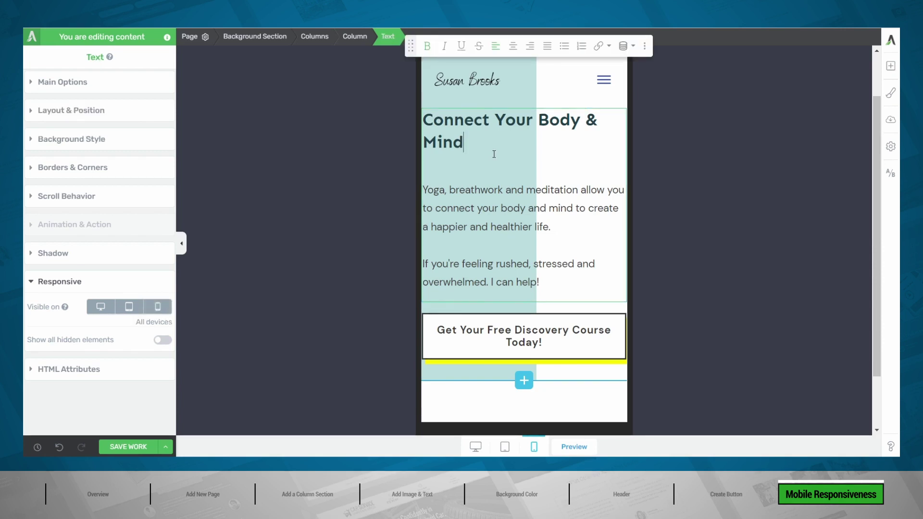
click(352, 39)
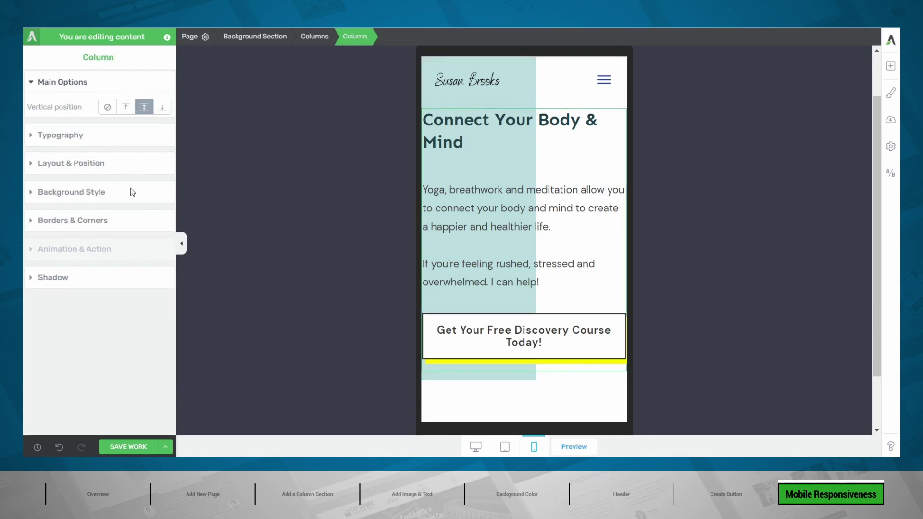
click(56, 166)
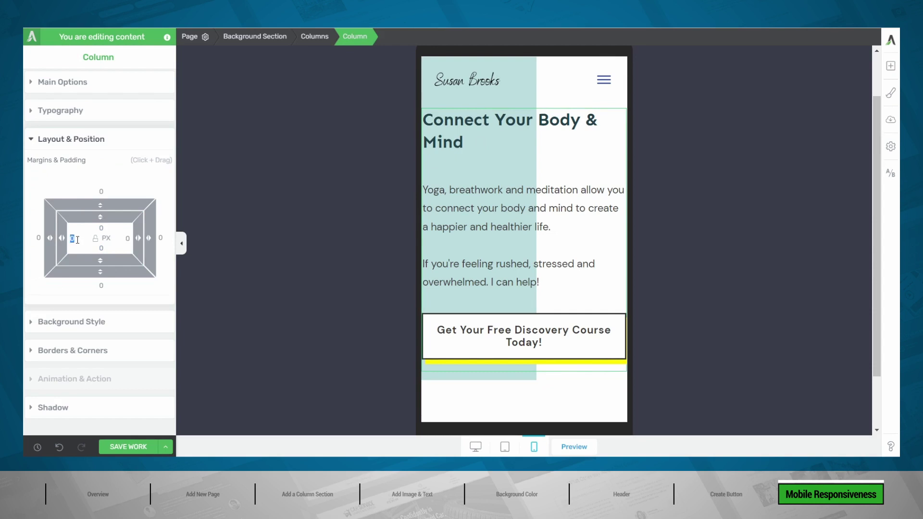
text(55)
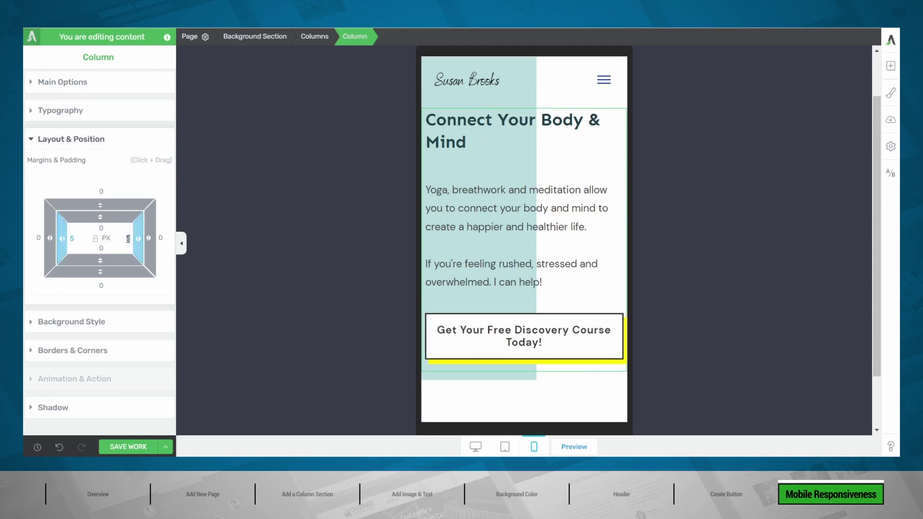
click(79, 238)
text(10)
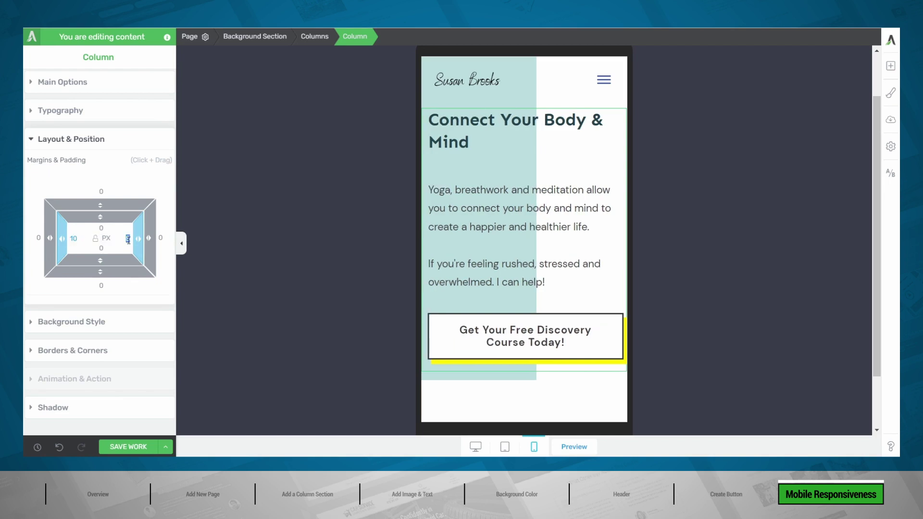
text(10)
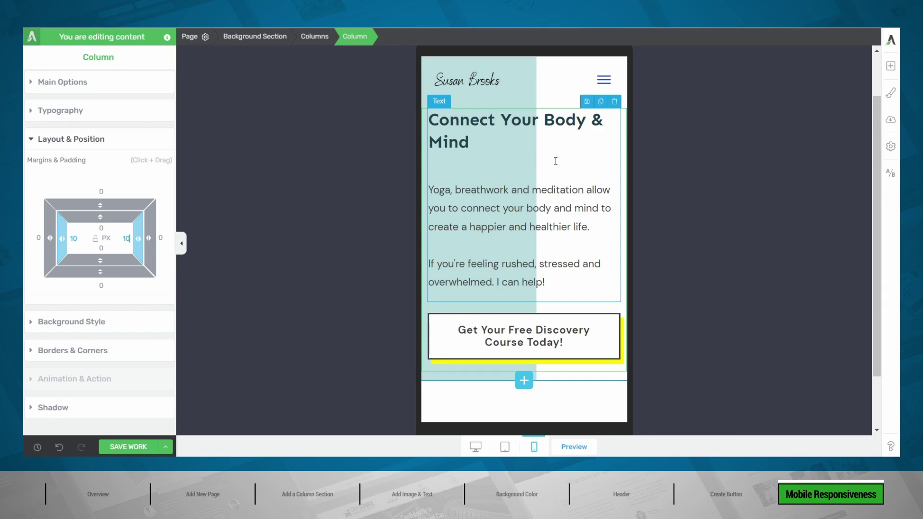
Step: Return to the desktop view and duplicate the hero's Background Section
click(475, 446)
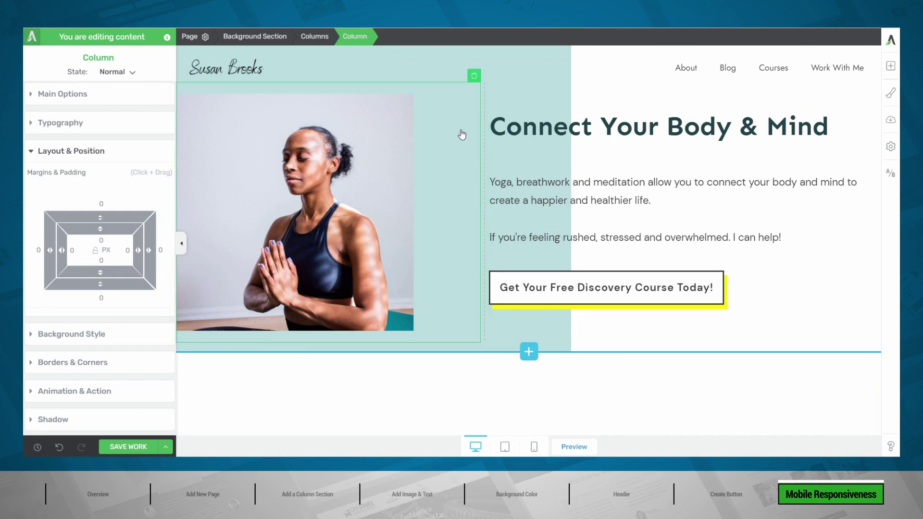
click(255, 37)
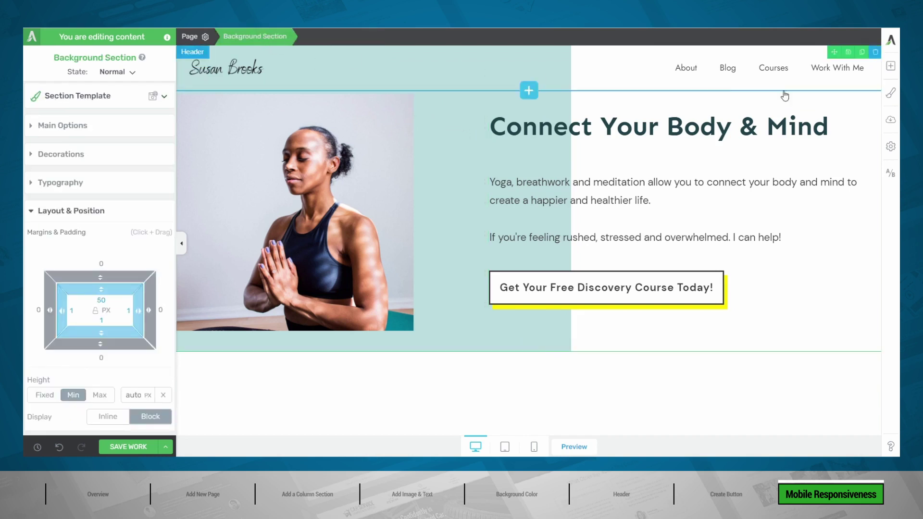
click(862, 56)
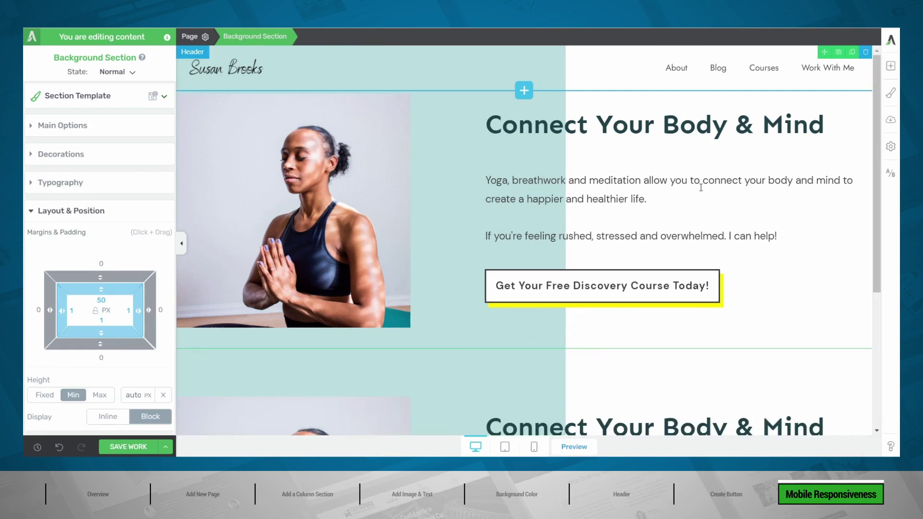
Step: Separate the duplicated Background Section from the original with a top margin of 121 px
scroll(657, 222, down, 1)
scroll(657, 222, down, 5)
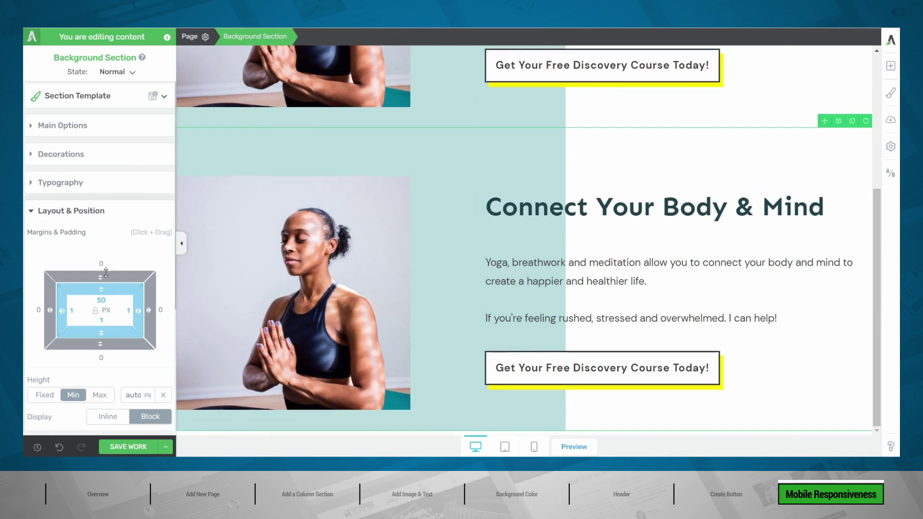
drag(107, 275, 144, 140)
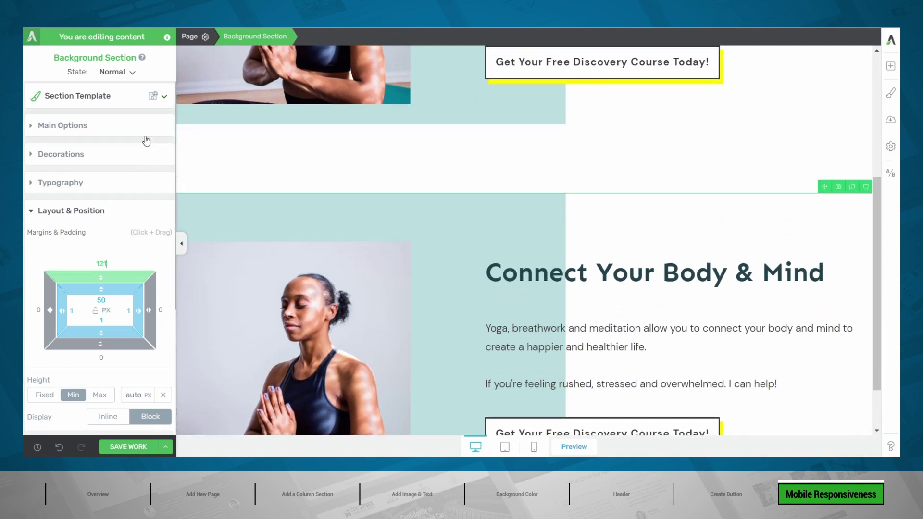
click(124, 263)
scroll(652, 152, down, 1)
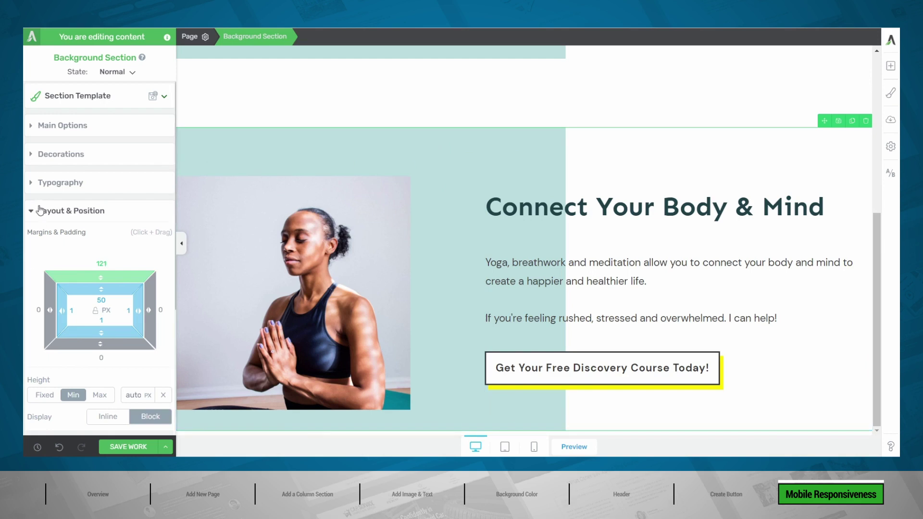
Step: Remove the linear gradient layer from the duplicated section's background
scroll(54, 189, down, 3)
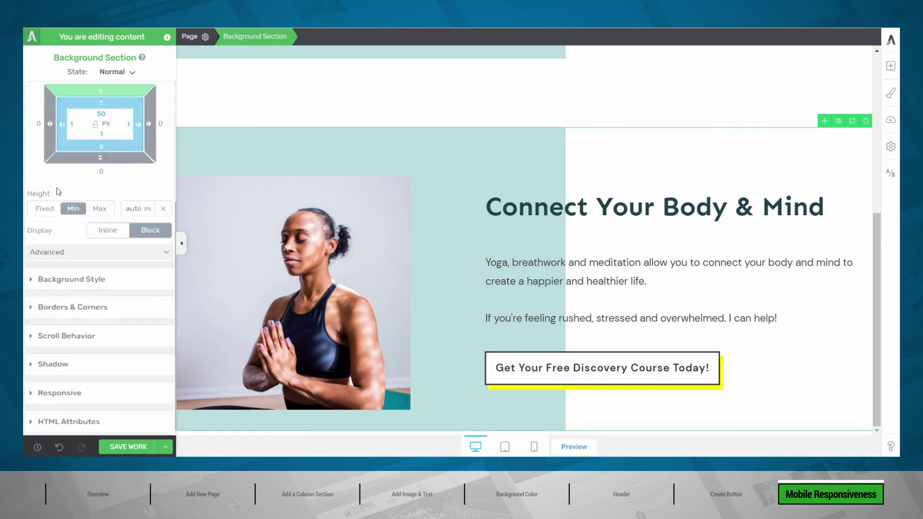
click(91, 277)
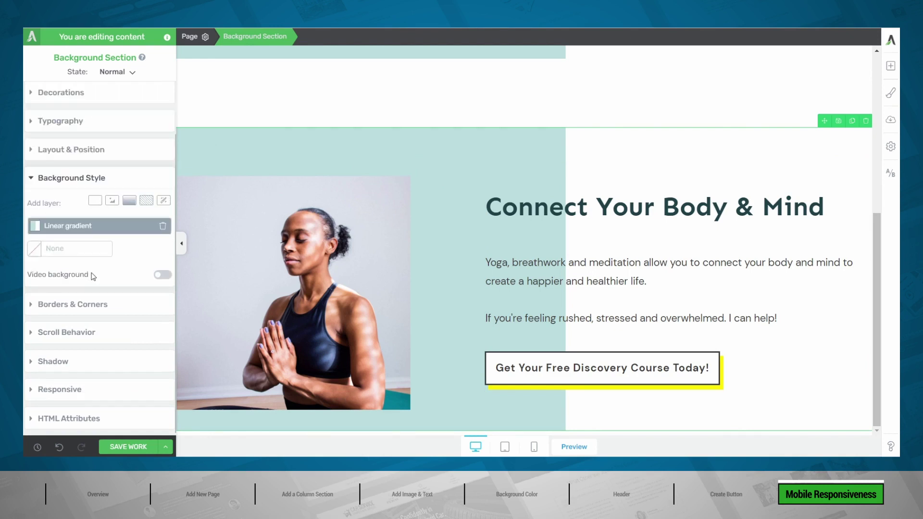
click(164, 227)
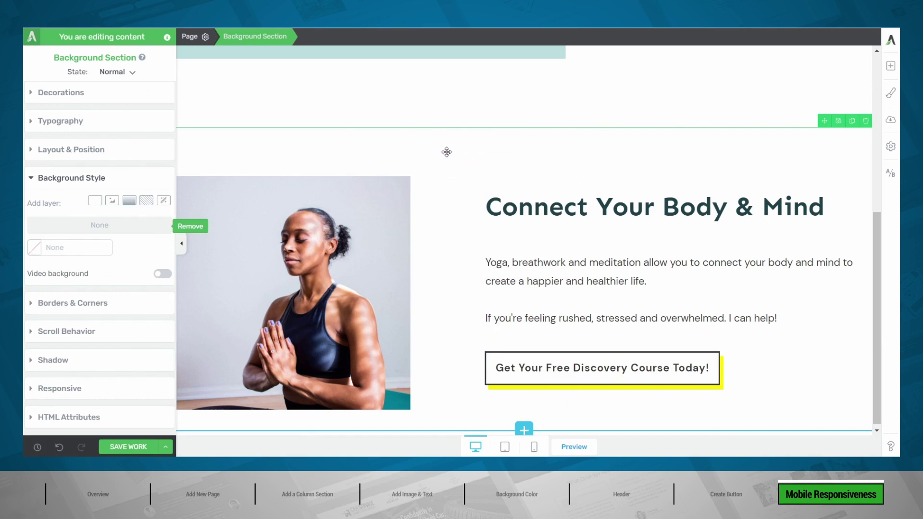
Step: Set the duplicated section's top padding to 1 px
click(79, 150)
click(108, 238)
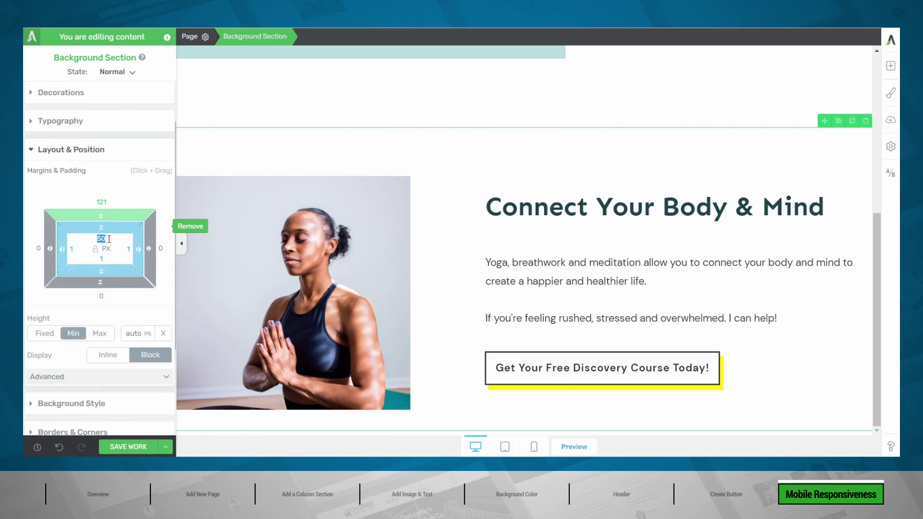
text(1)
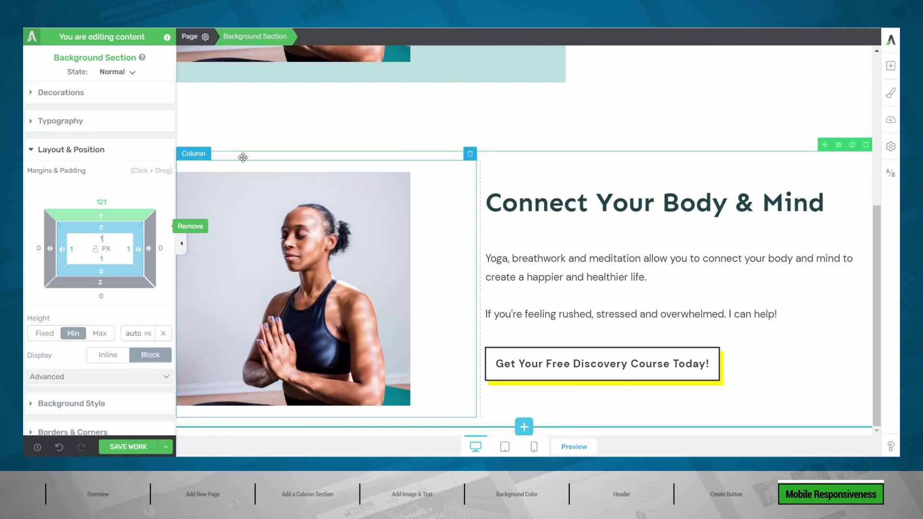
Step: Give the image column in the duplicated section a solid #bbdddd background at 100 opacity
click(444, 175)
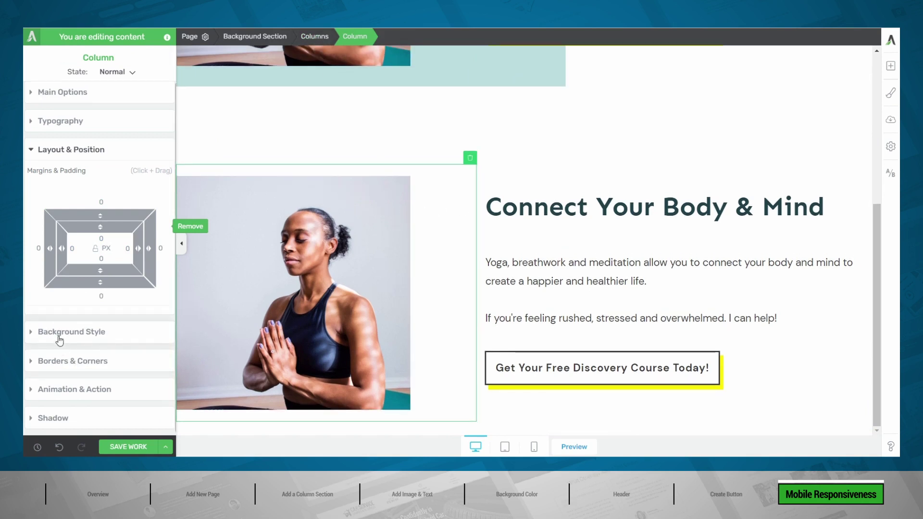
click(60, 333)
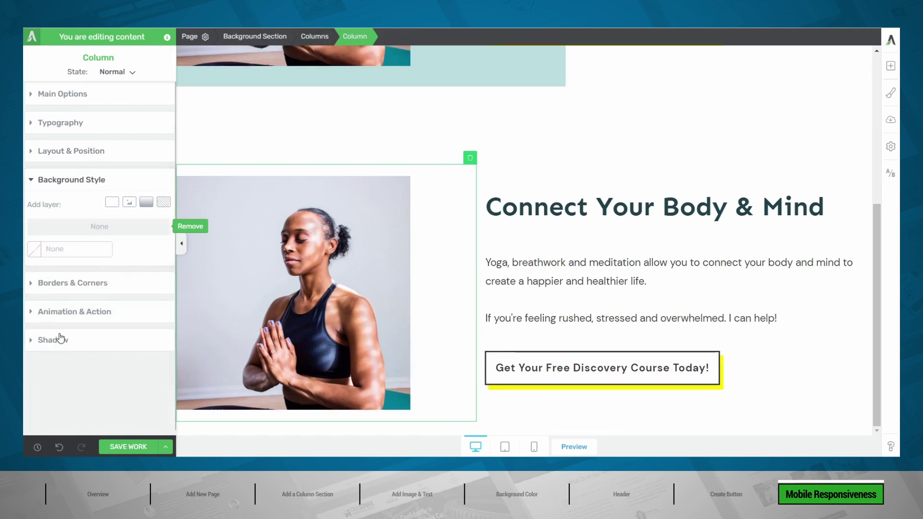
click(36, 257)
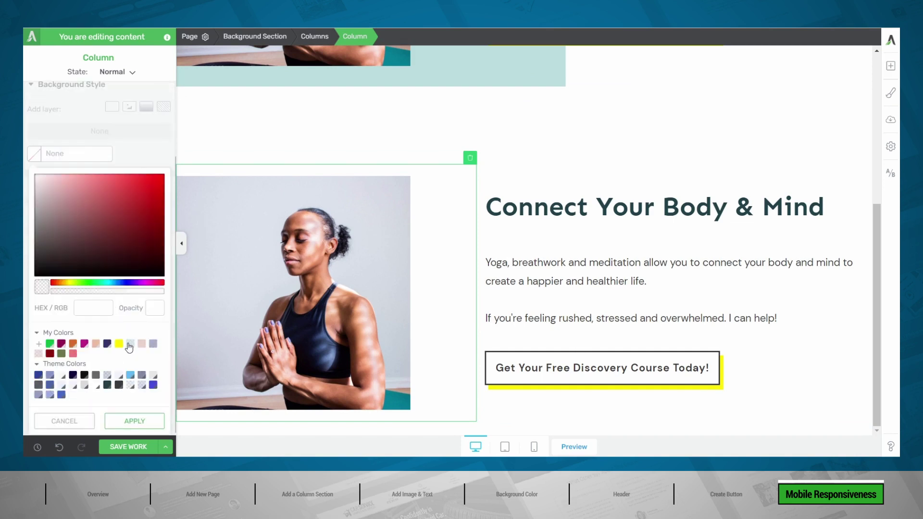
click(130, 344)
click(161, 291)
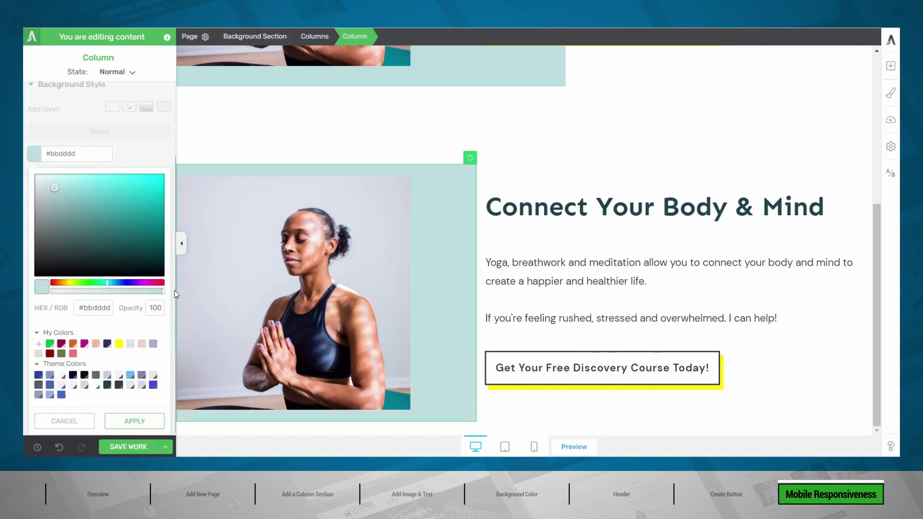
click(138, 424)
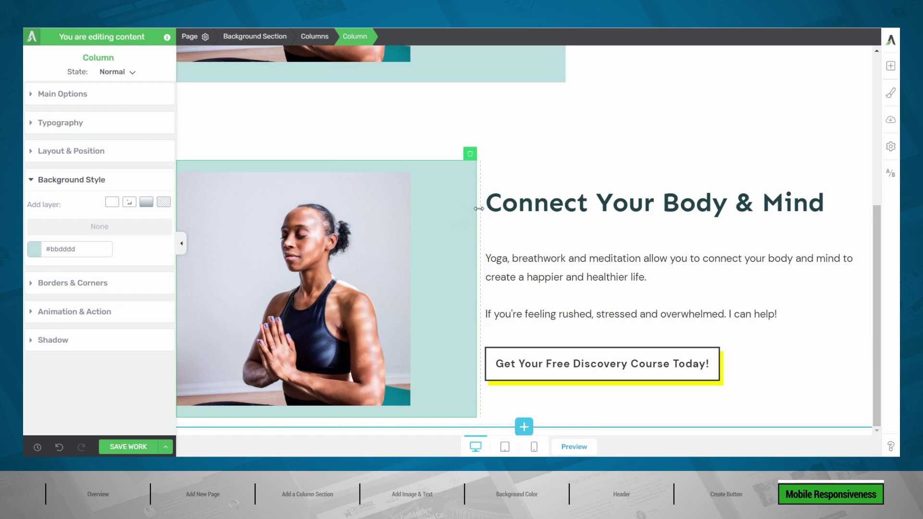
Step: Widen the duplicated section's image column to about 56% and resize its image to 62%
drag(479, 208, 566, 193)
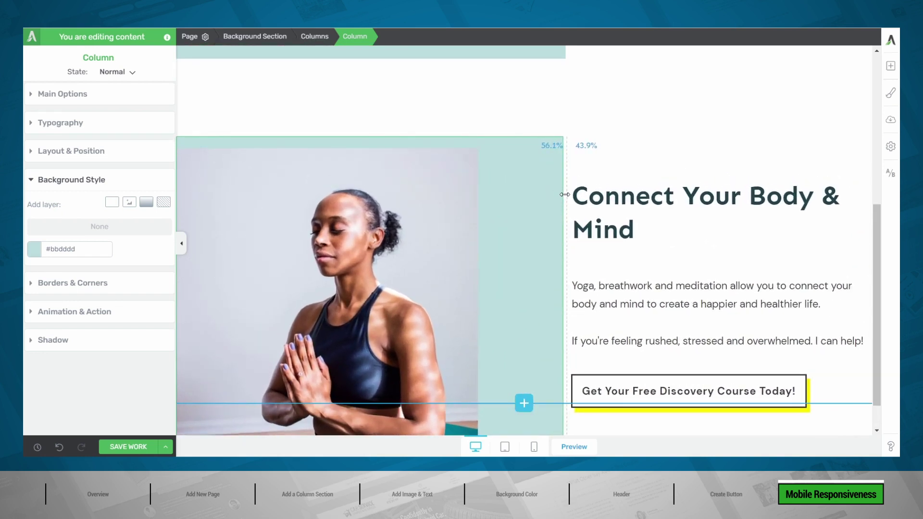
click(457, 214)
drag(479, 147, 424, 184)
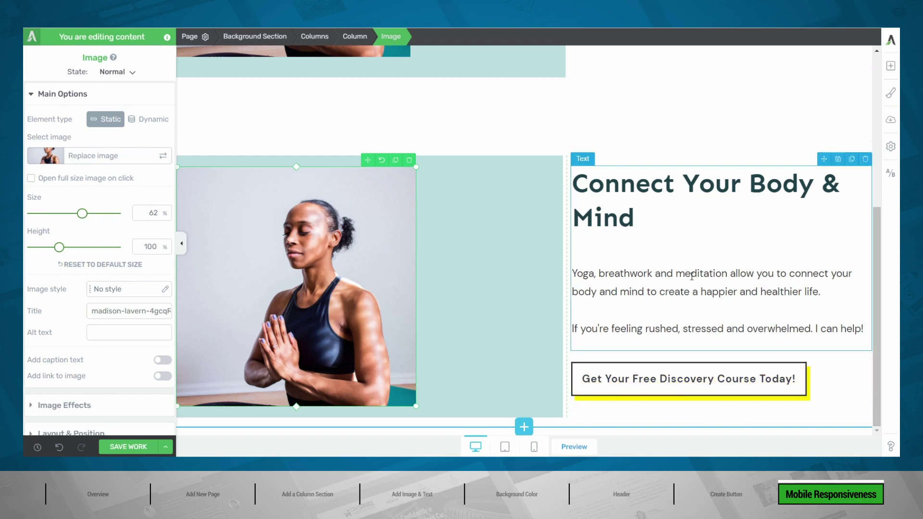
Step: Add a Content Box at the start of the duplicated section's text column and move the text and the button into it
click(891, 67)
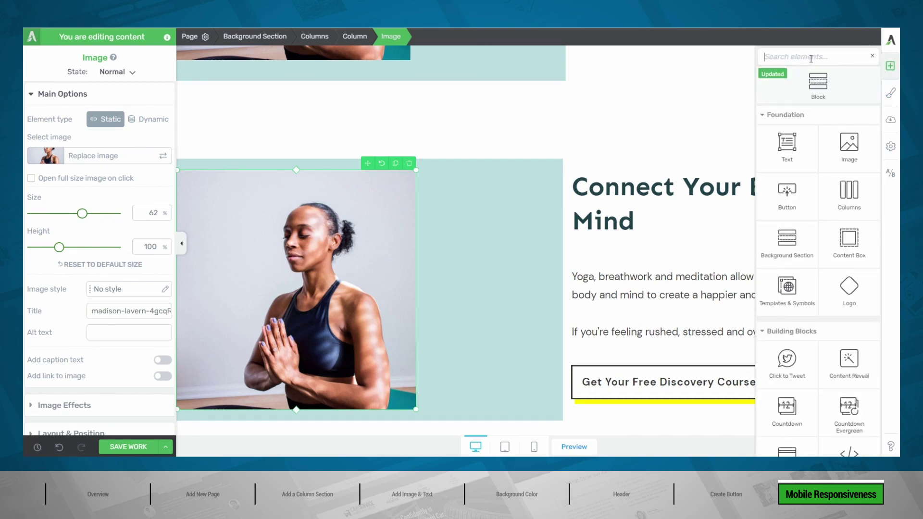
drag(786, 193, 676, 179)
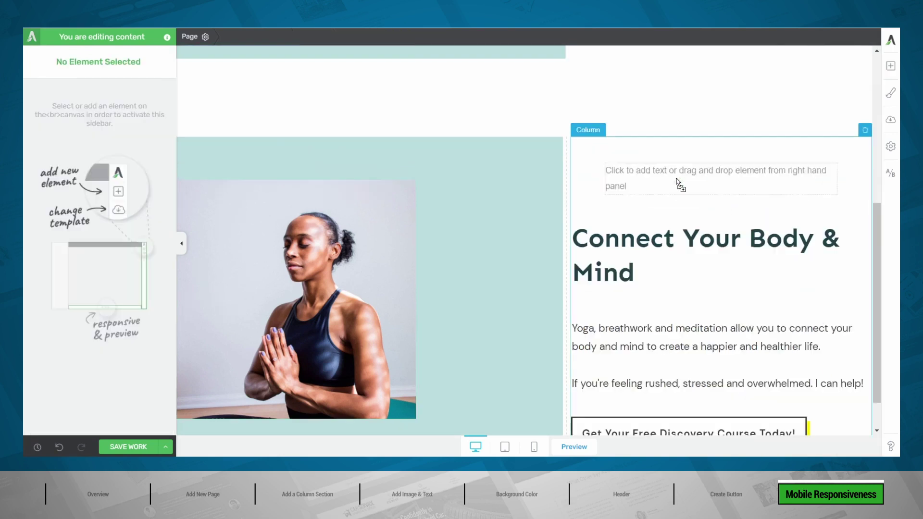
drag(817, 218, 696, 188)
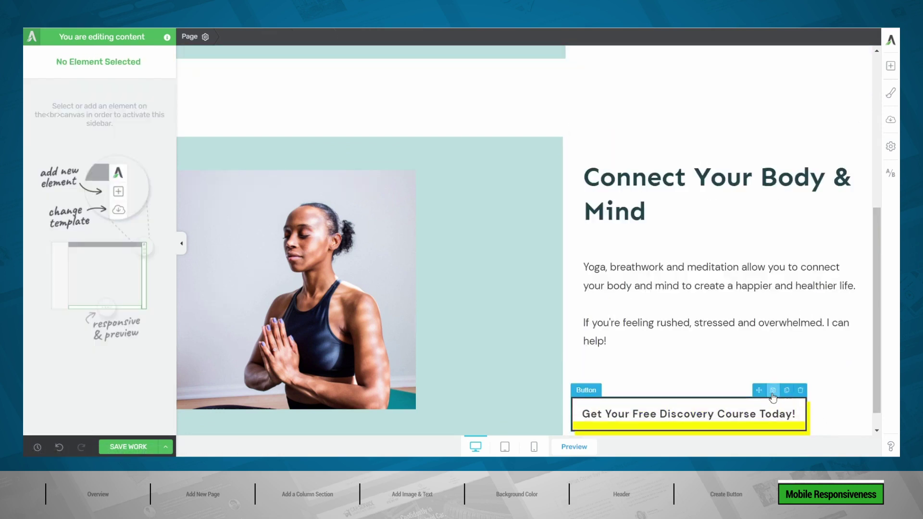
mouse_move(788, 388)
mouse_down()
mouse_move(696, 269)
mouse_move(653, 350)
mouse_up()
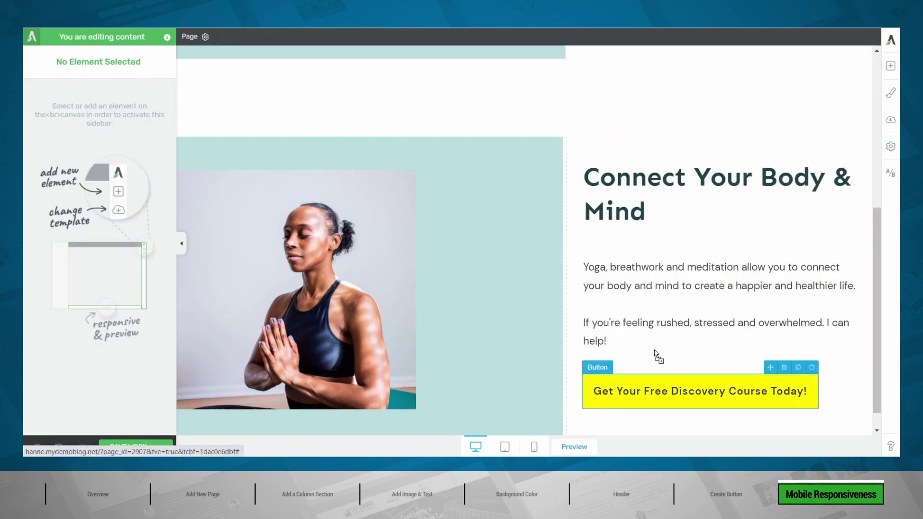
Step: Give the Content Box a left margin of -140 px so its text overlaps the coloured column
click(687, 152)
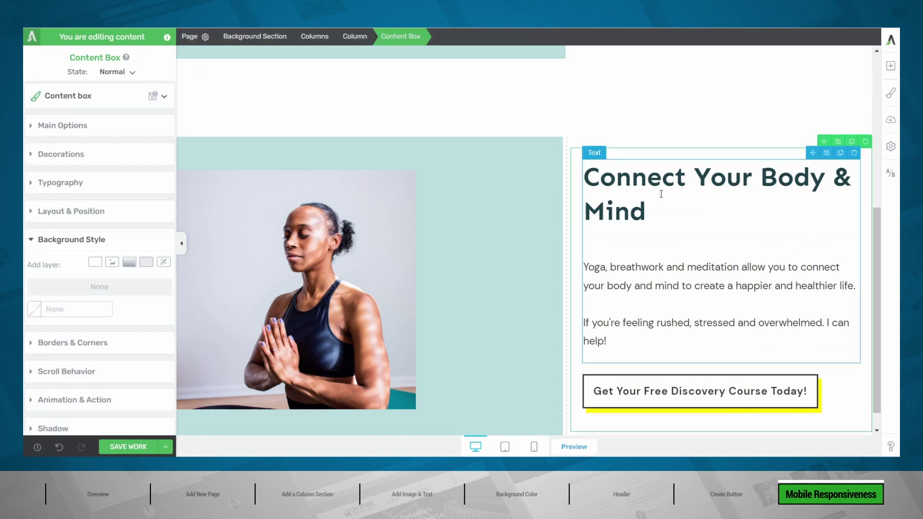
click(704, 259)
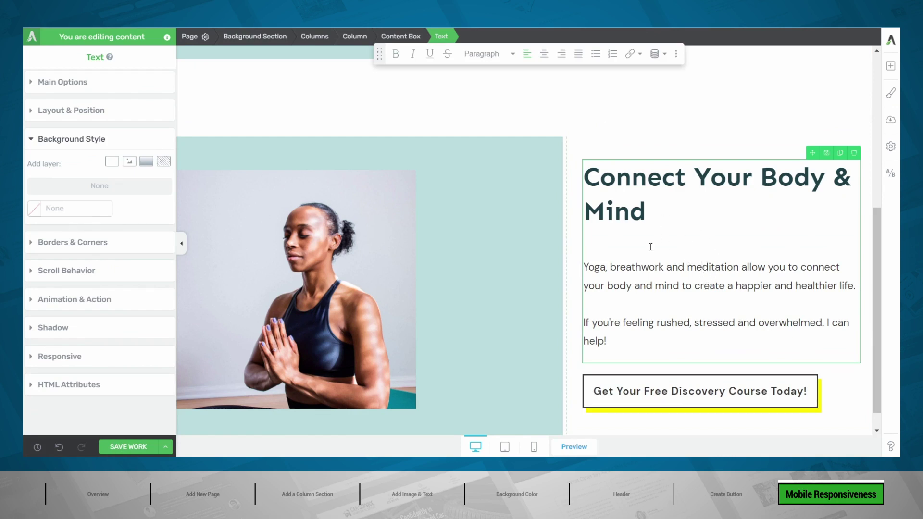
click(408, 40)
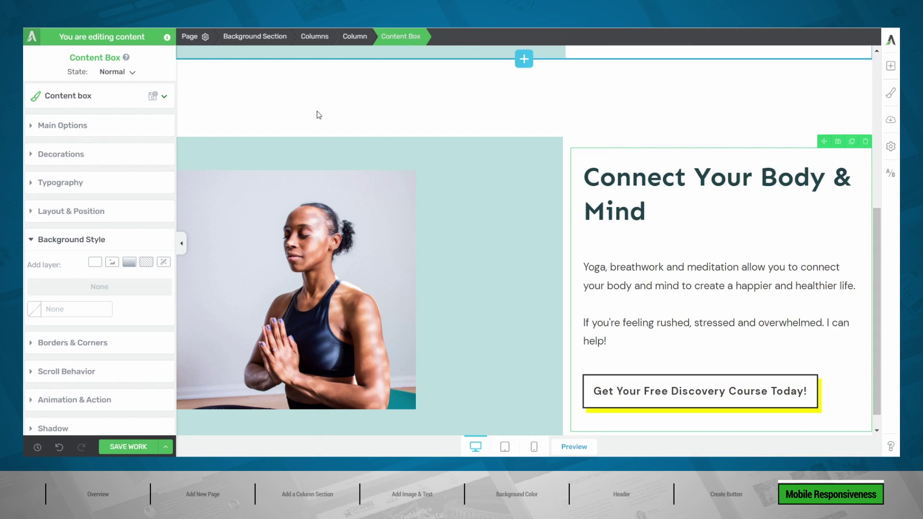
click(91, 212)
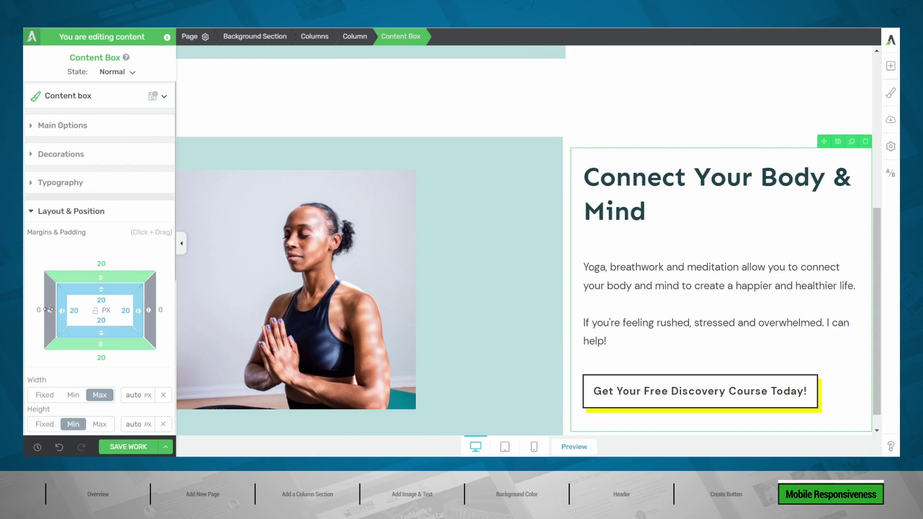
drag(48, 310, 202, 302)
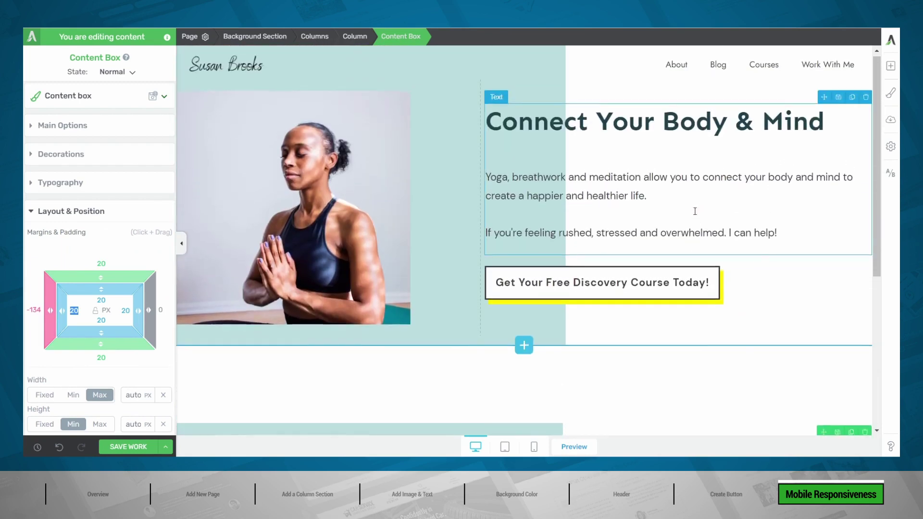
scroll(695, 214, down, 2)
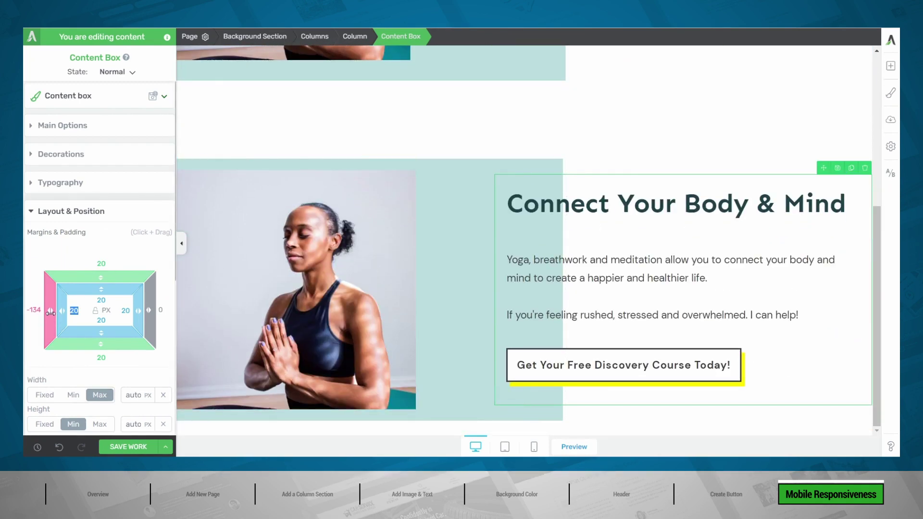
drag(50, 311, 58, 314)
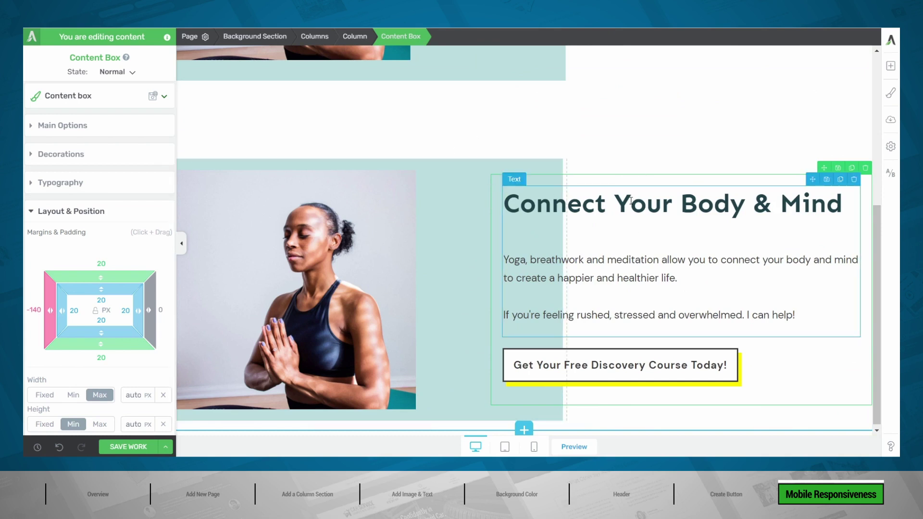
scroll(631, 205, down, 1)
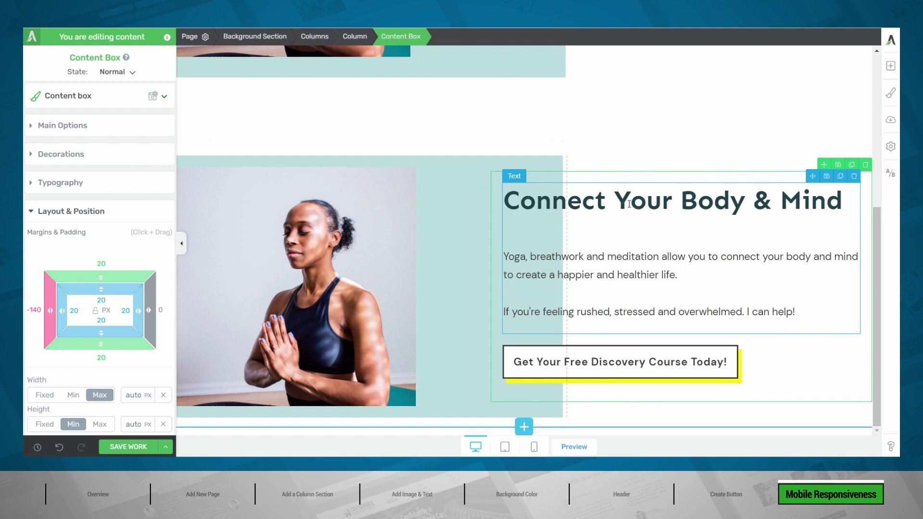
scroll(532, 123, up, 1)
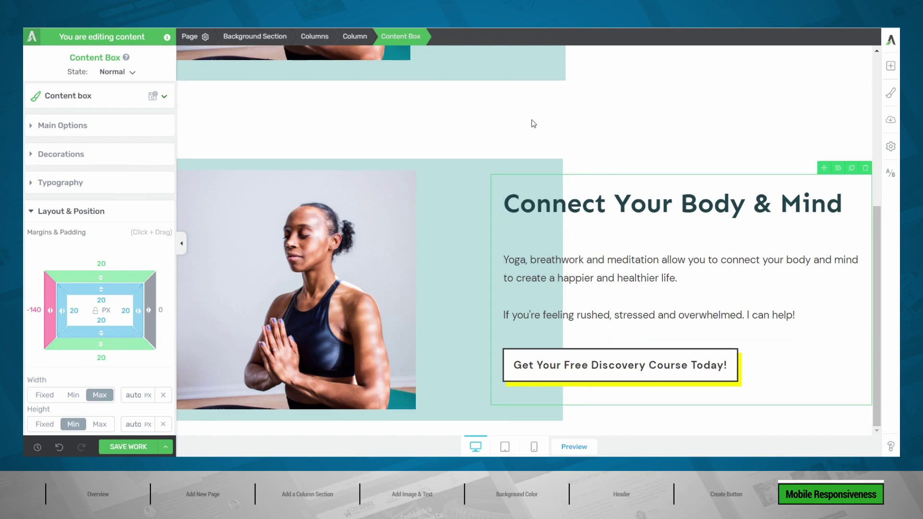
scroll(538, 135, down, 1)
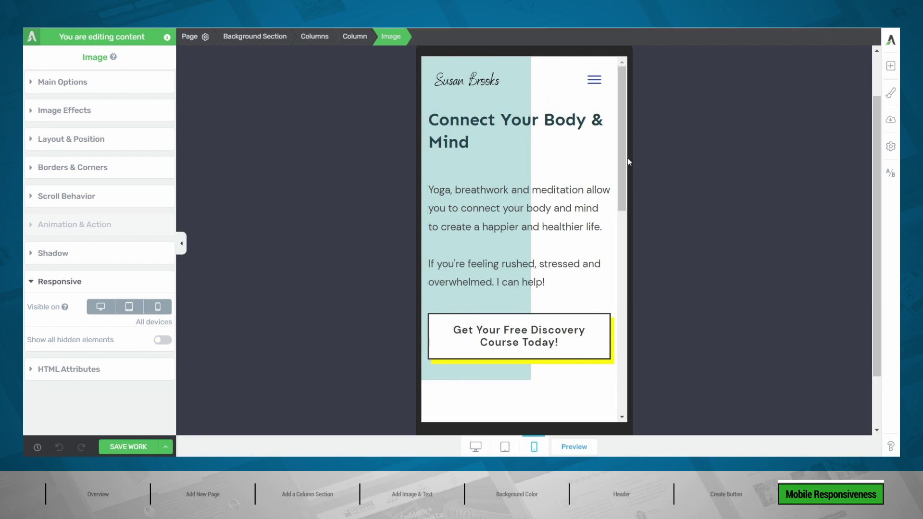
Step: Set the Content Box's left margin to 0 for the mobile view
drag(624, 157, 647, 309)
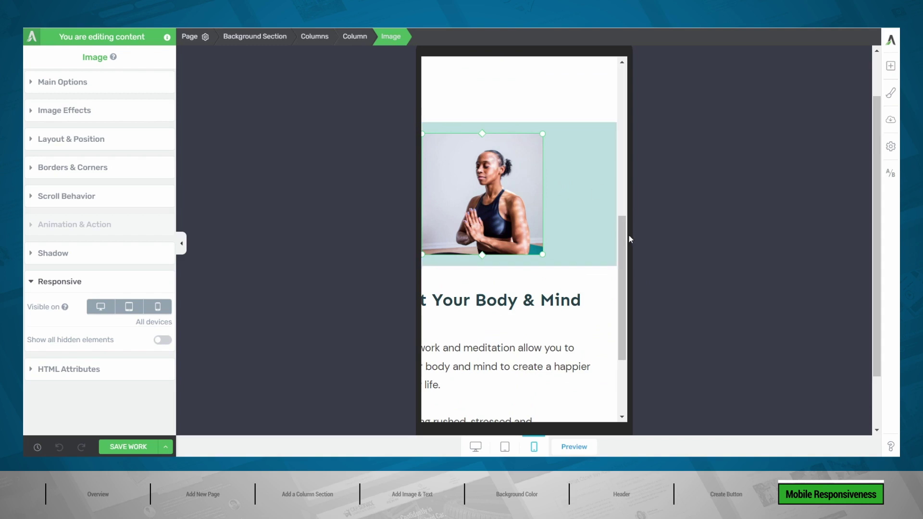
drag(625, 236, 633, 301)
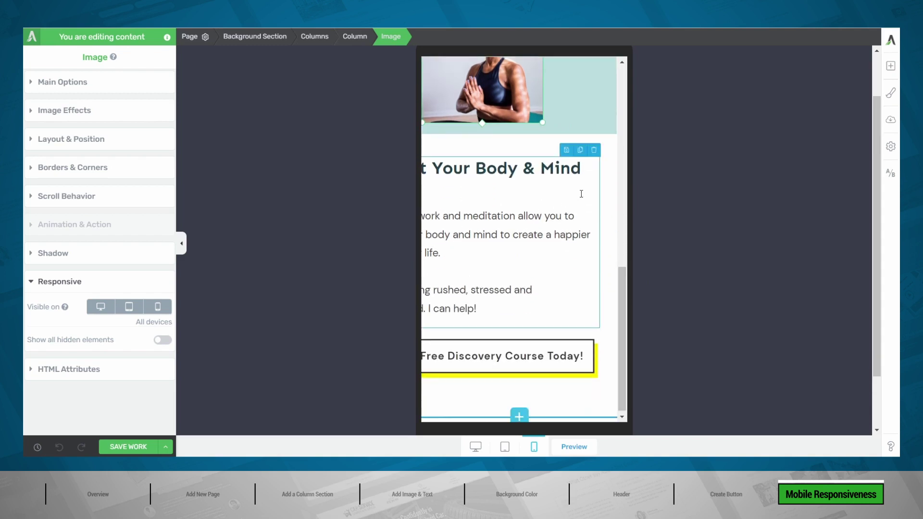
click(532, 216)
click(390, 42)
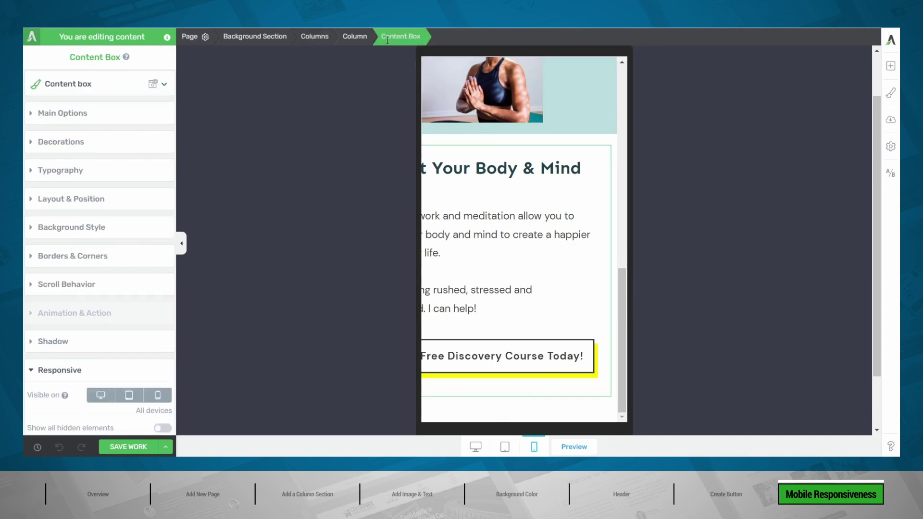
click(57, 199)
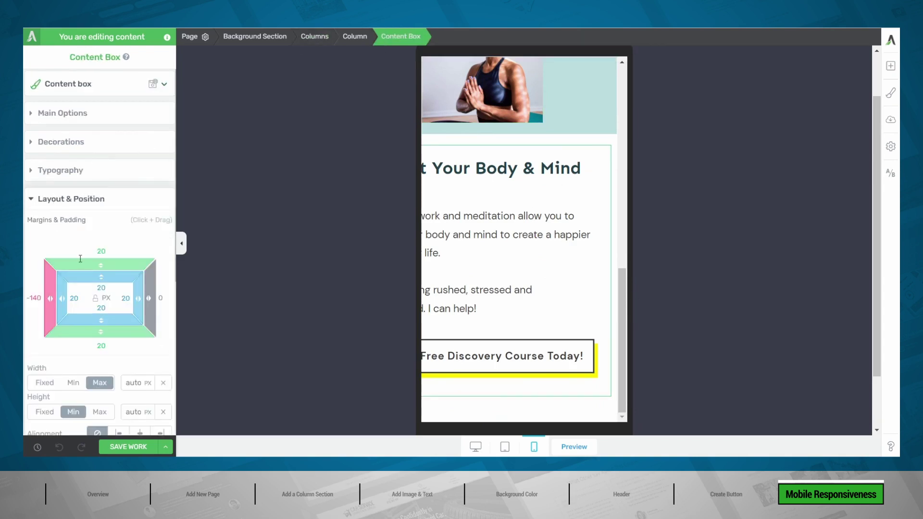
click(32, 298)
text(0)
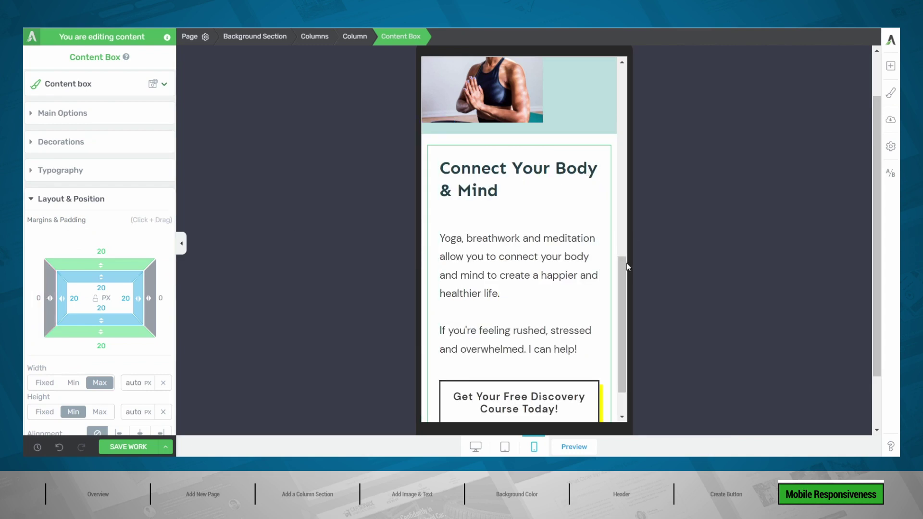
Step: Review the duplicated section's mobile layout and return to the desktop view
drag(624, 276, 635, 204)
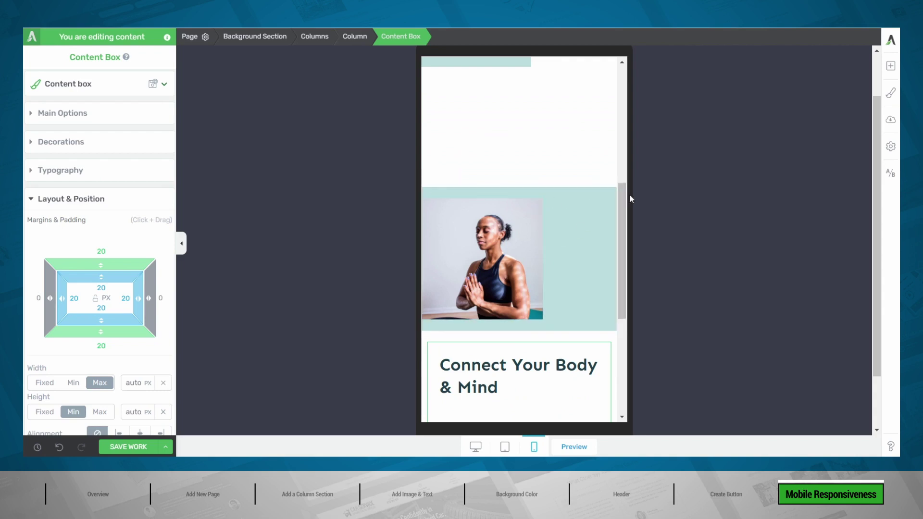
drag(624, 207, 629, 273)
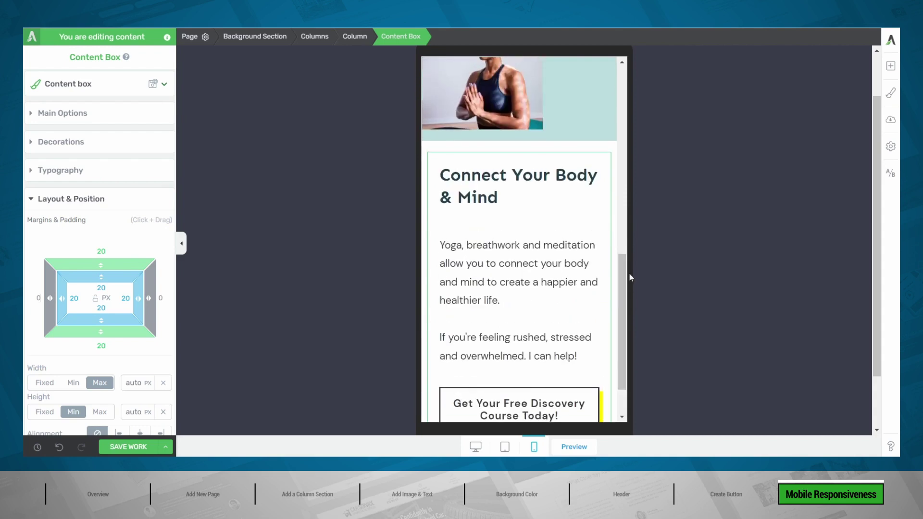
click(475, 446)
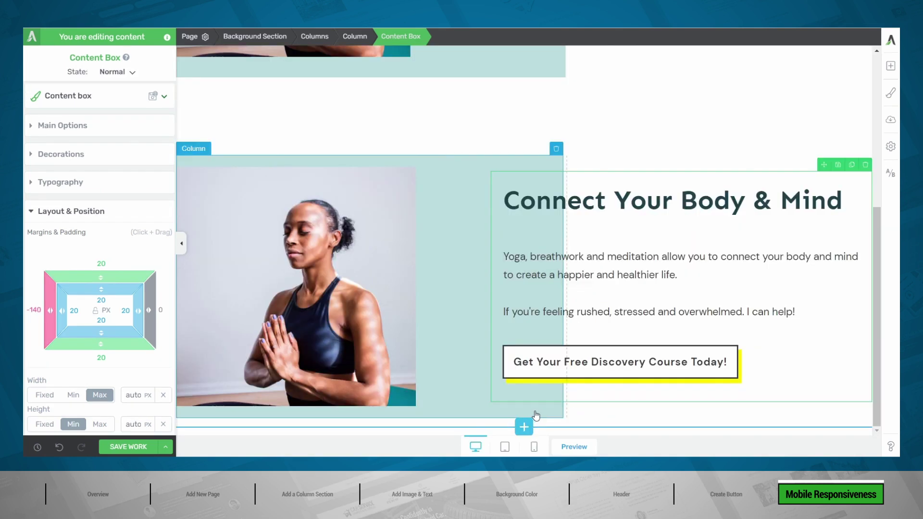